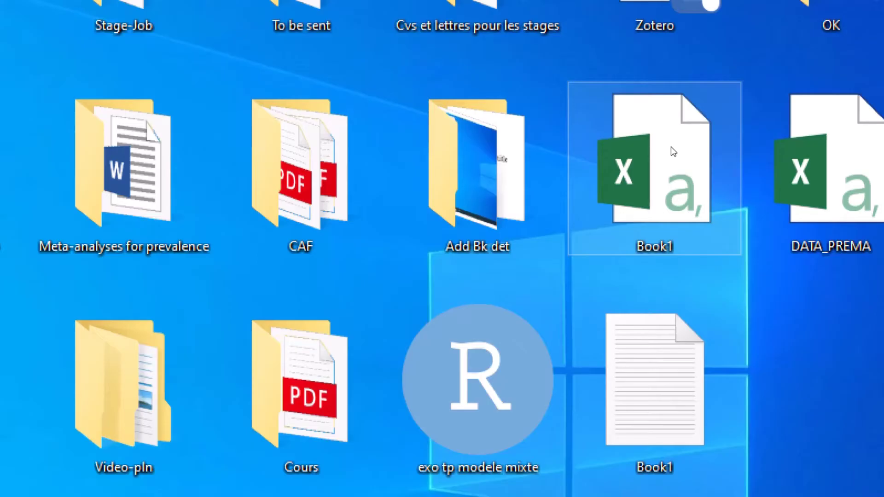
Step: Open the Book1 CSV file from the desktop in Notepad
right_click(671, 147)
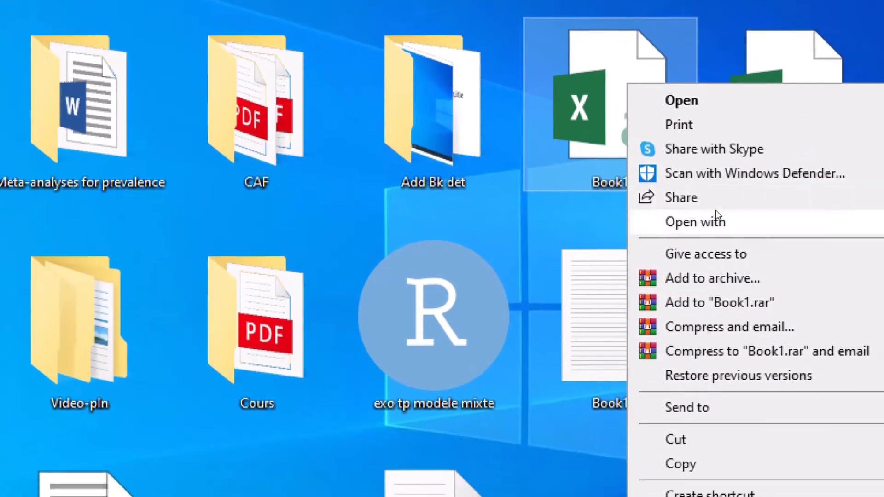
mouse_move(763, 285)
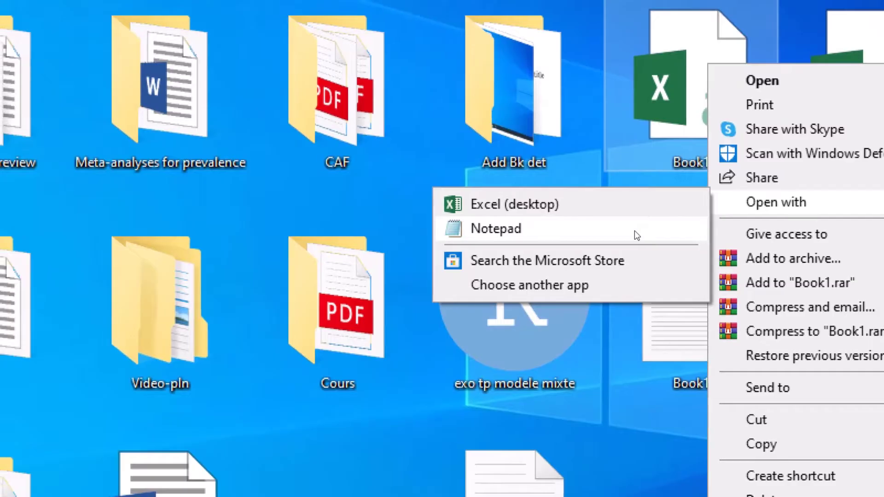
click(637, 235)
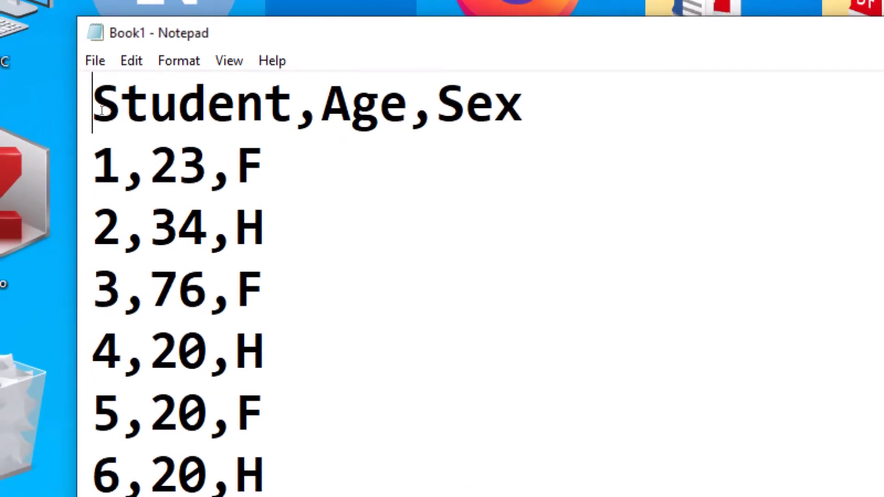
Step: Examine how the header and data rows of Book1 are separated, and close the file
key(shift+Right)
key(shift+Right)
key(shift+Right)
key(shift+Right)
key(shift+Right)
key(shift+Right)
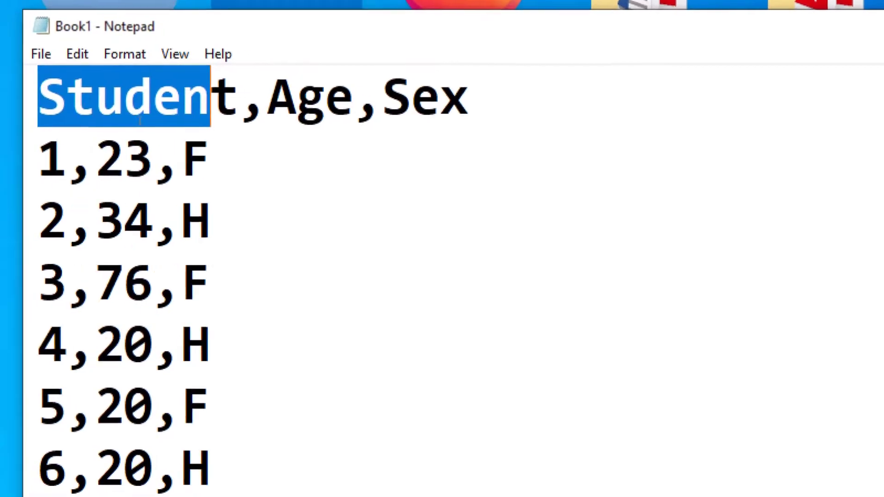
click(42, 157)
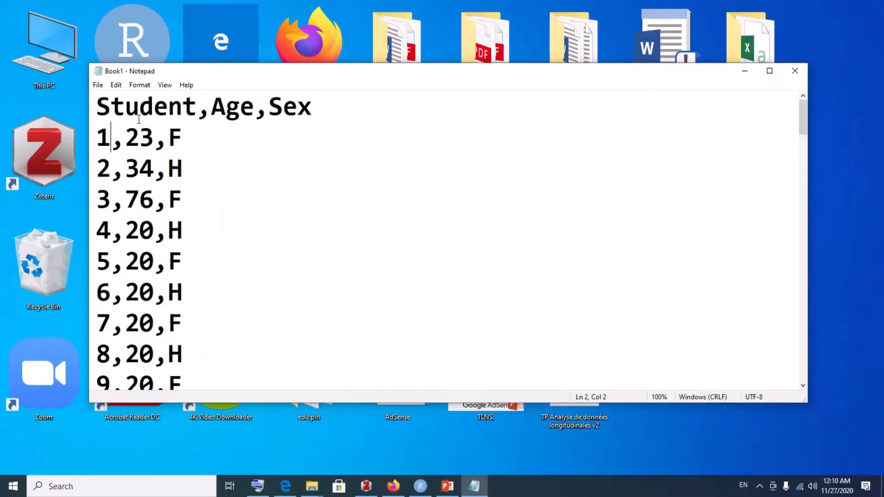
click(795, 70)
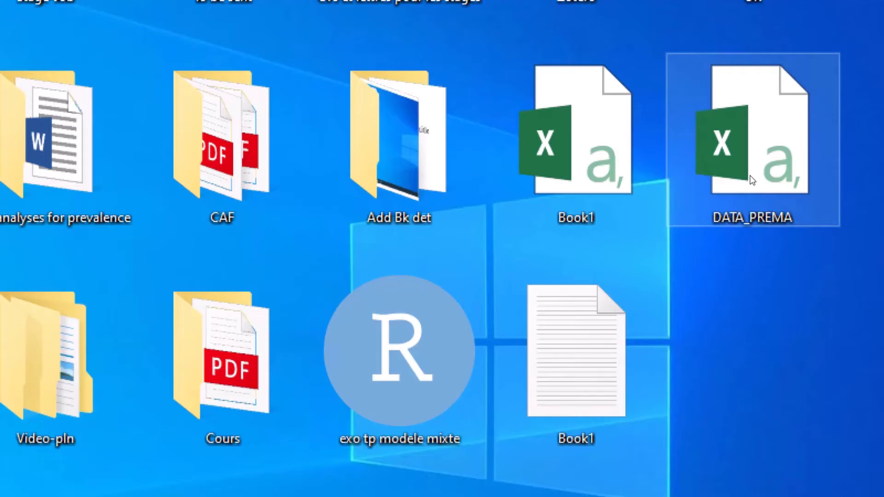
Step: Open the DATA_PREMA CSV file from the desktop in Notepad
right_click(753, 180)
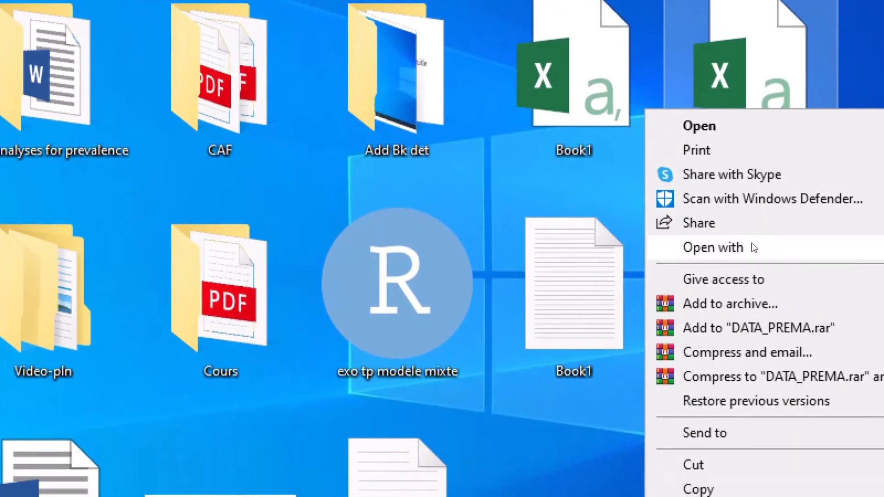
mouse_move(754, 248)
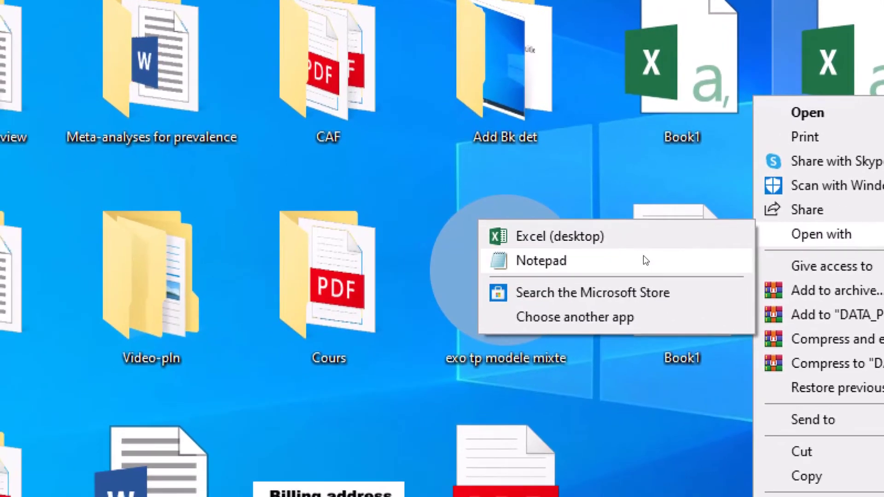
click(644, 260)
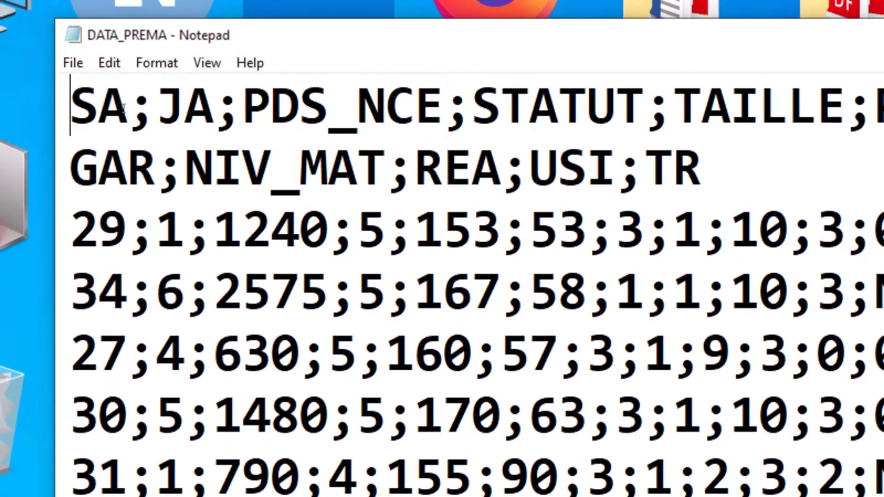
Step: Examine the delimiter between the fields in the DATA_PREMA header and first data row, and close the file
drag(123, 108, 104, 108)
click(115, 108)
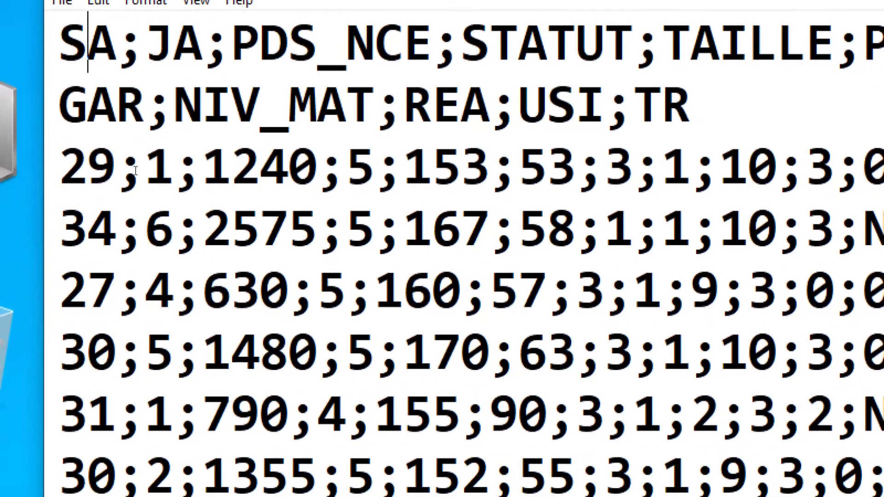
drag(136, 167, 126, 180)
click(132, 173)
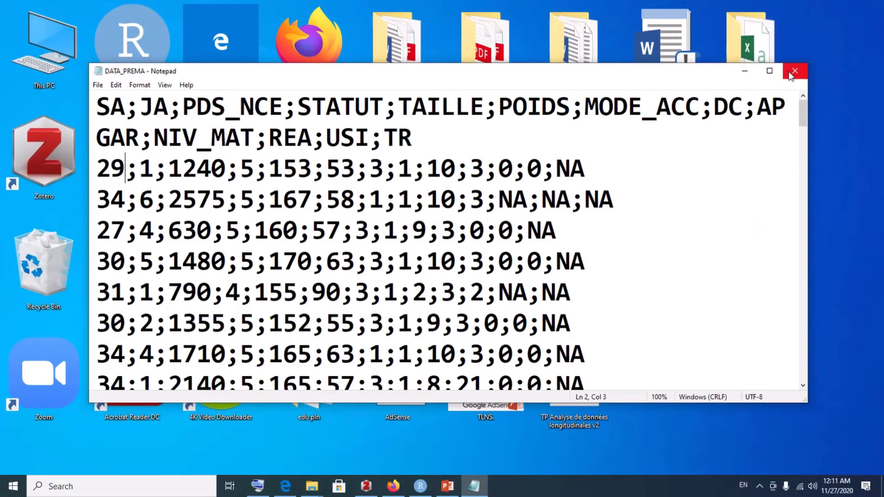
click(794, 72)
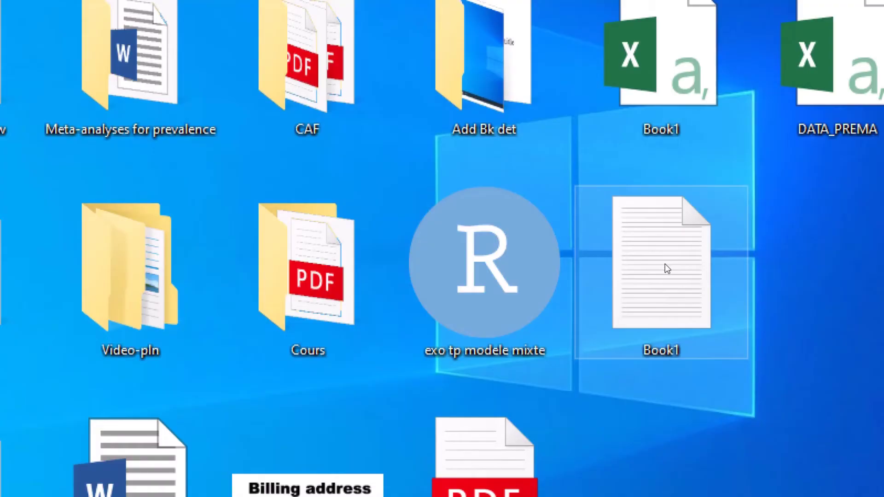
Step: Open the Book1 text file from the desktop and add a tab-separated column heading Sch after Sex
double_click(665, 269)
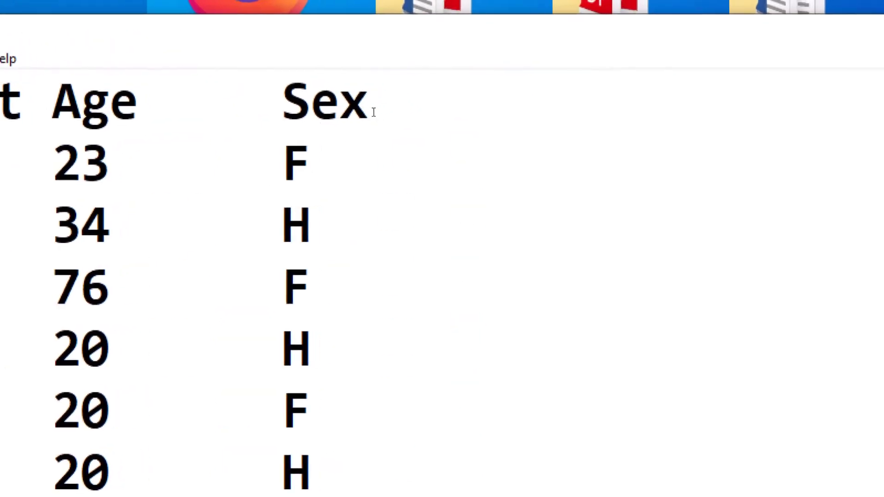
click(584, 85)
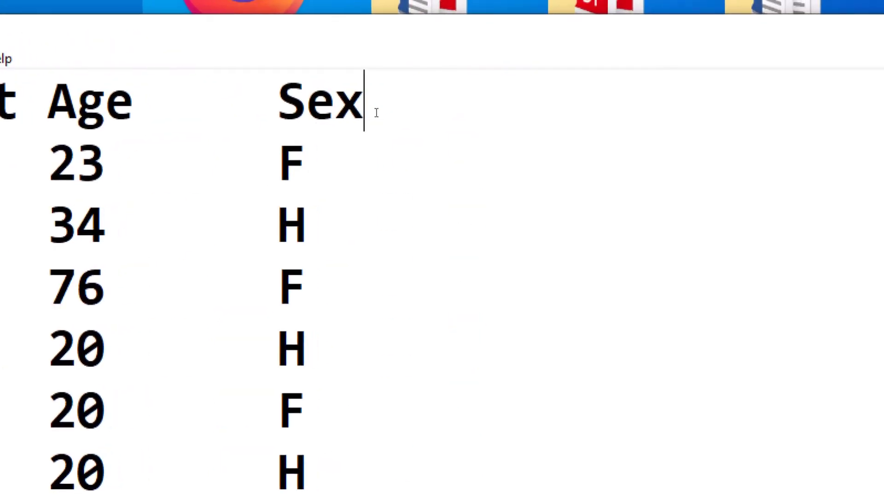
key(Tab)
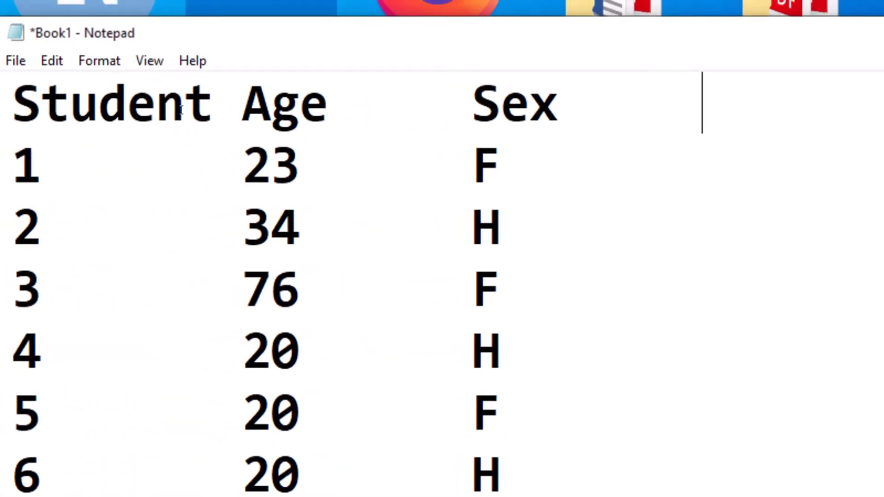
text(Sch)
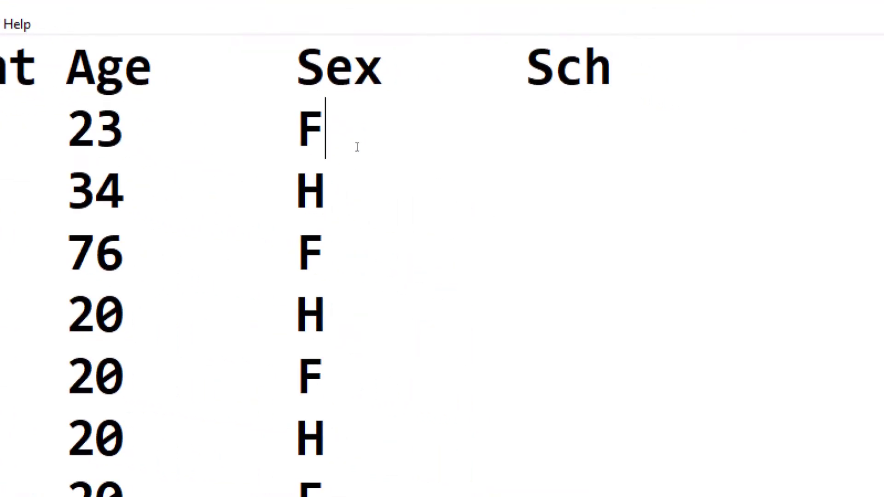
Step: Enter the tab-separated value JHS under Sch for student 1, and close the text file without saving
key(Tab)
text(JH)
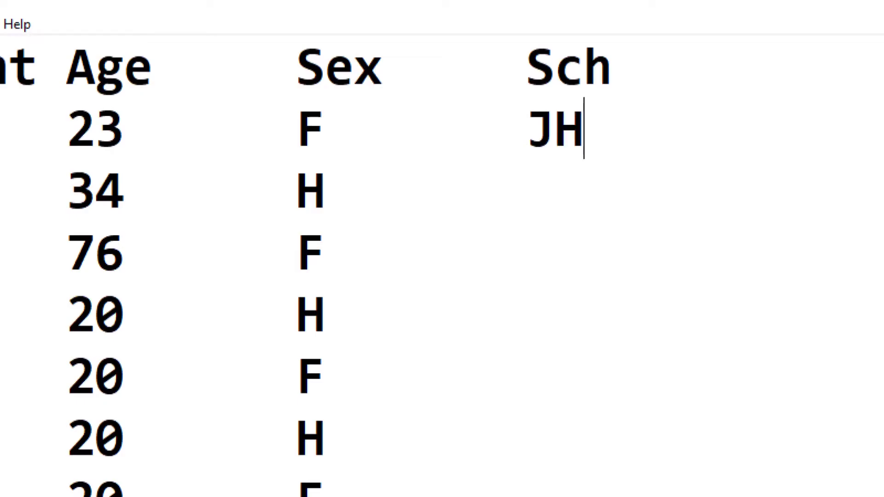
text(S)
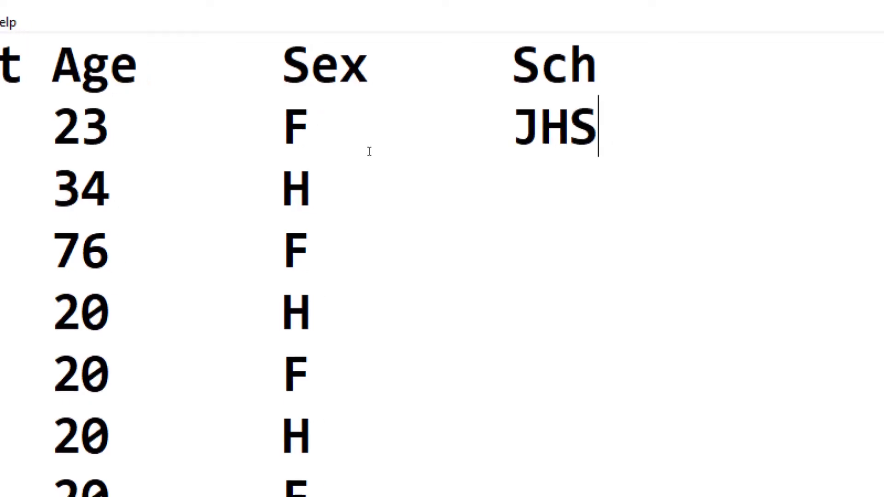
click(366, 193)
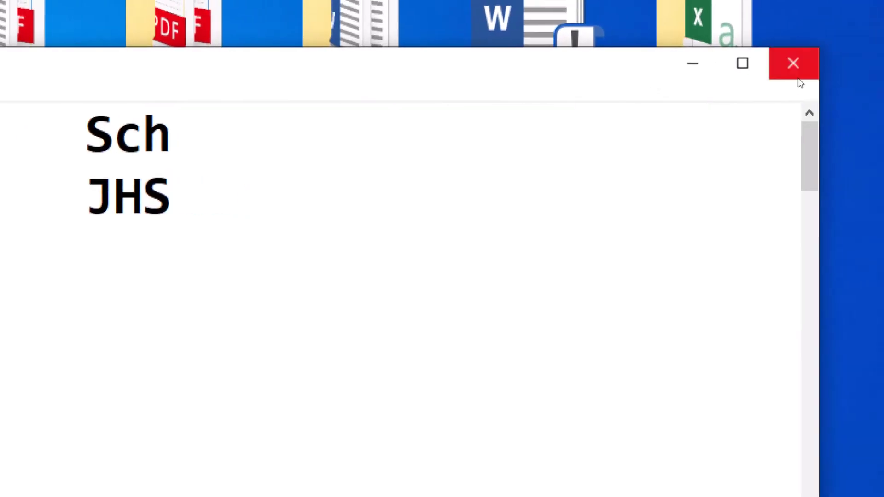
click(796, 67)
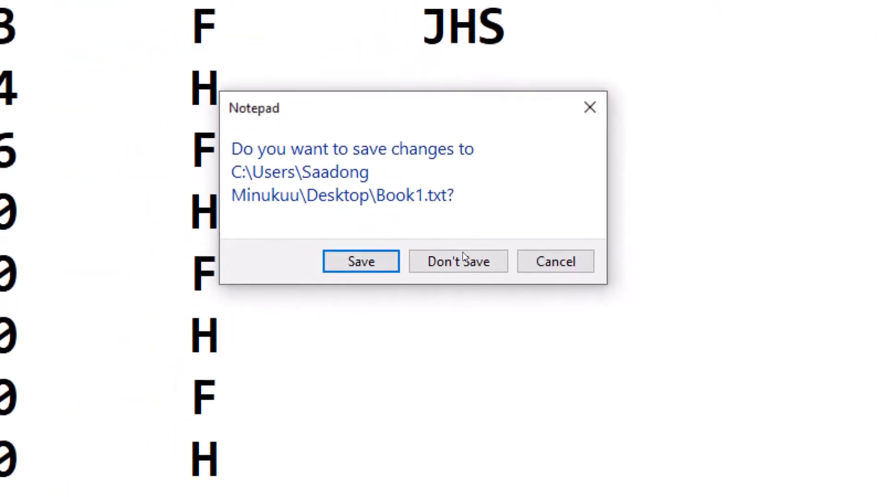
click(463, 257)
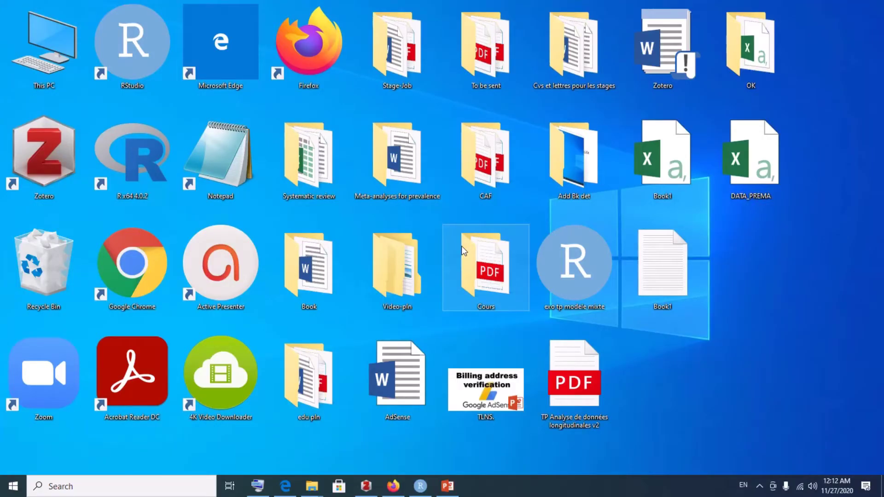
Step: Launch Excel 2013, dismiss the activation wizard and create a blank workbook
click(123, 488)
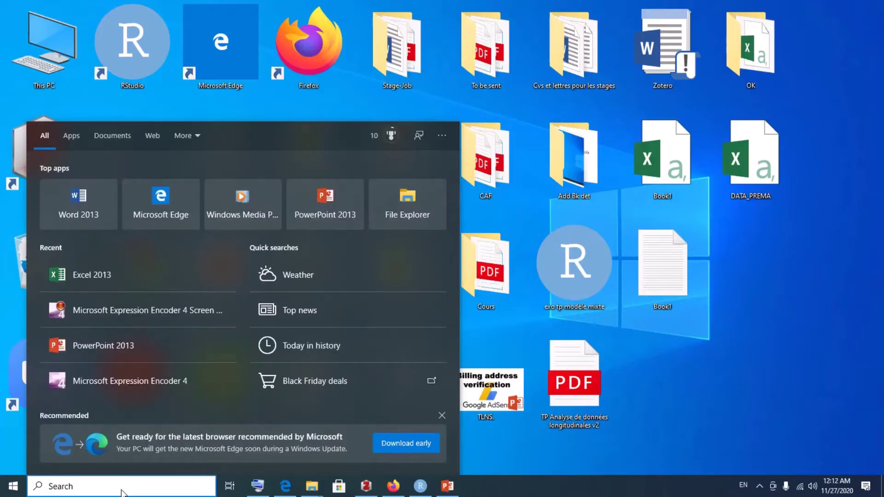
text(EX)
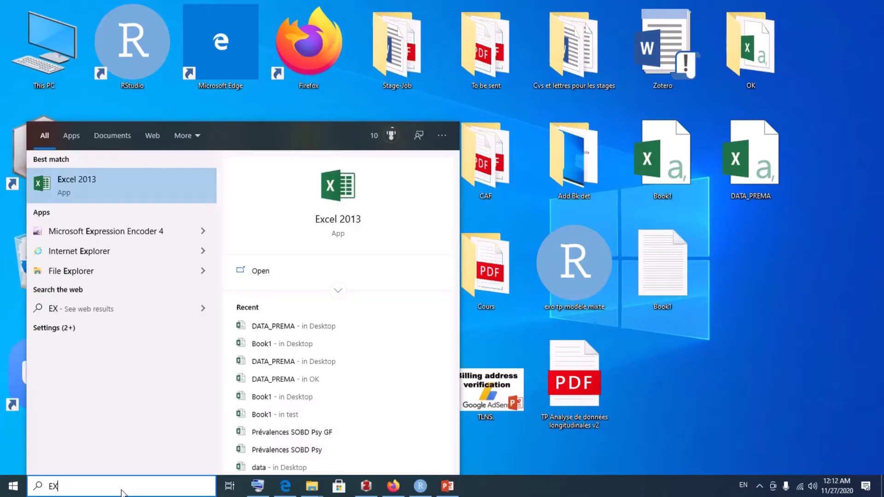
click(345, 223)
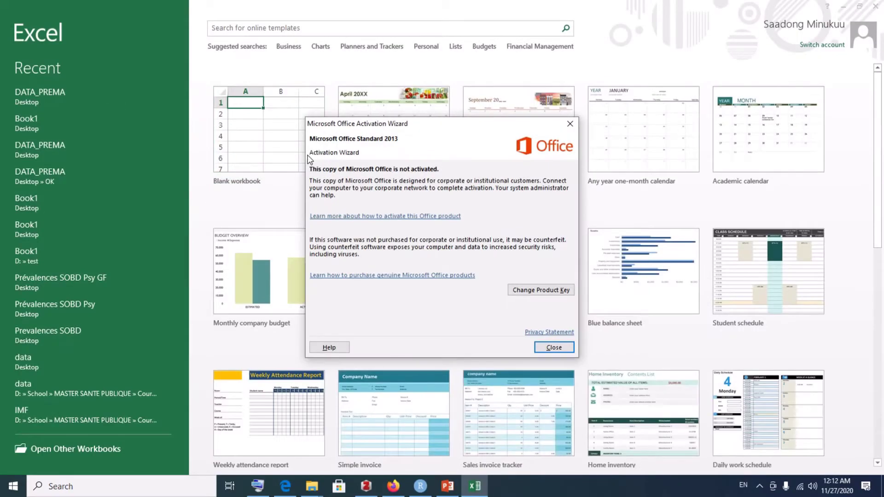
click(559, 349)
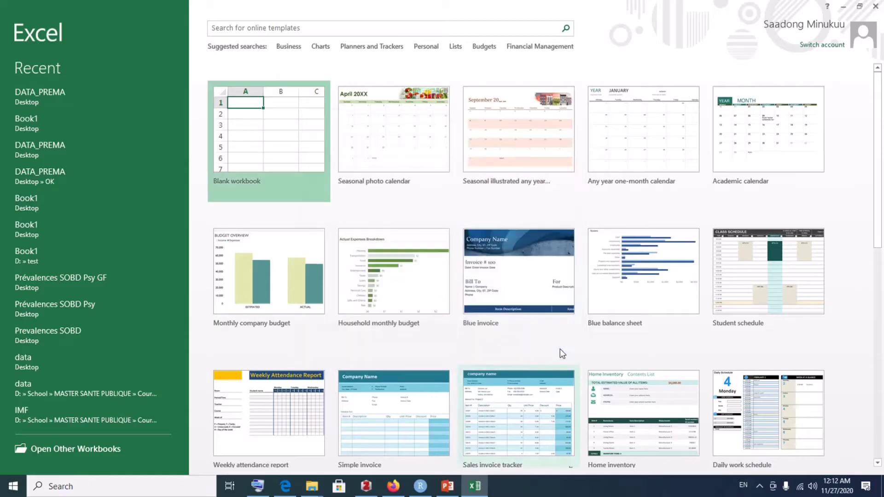
click(292, 144)
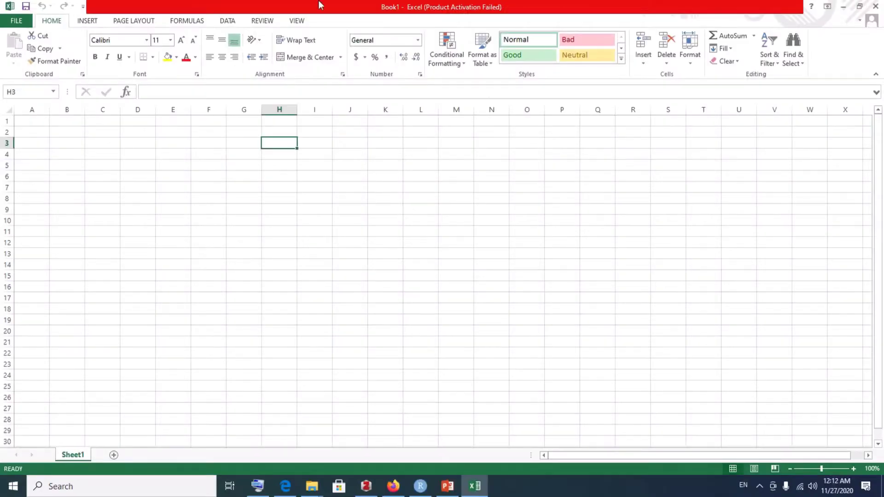
click(844, 9)
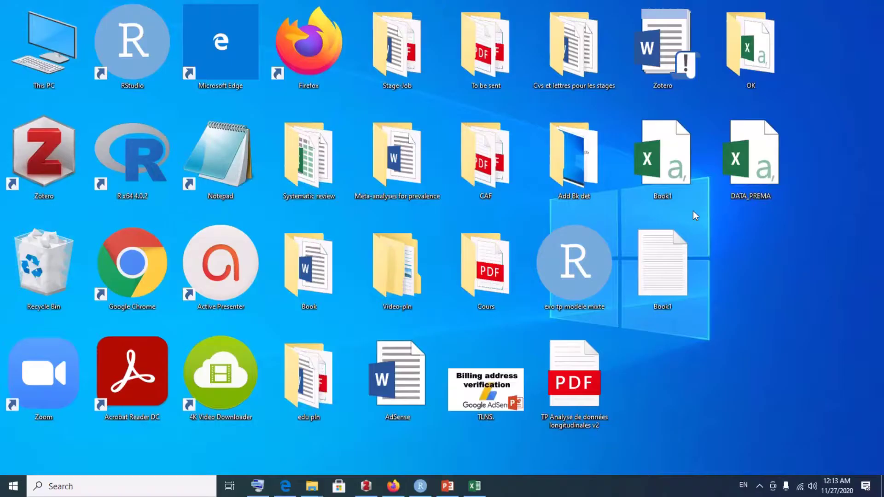
click(467, 492)
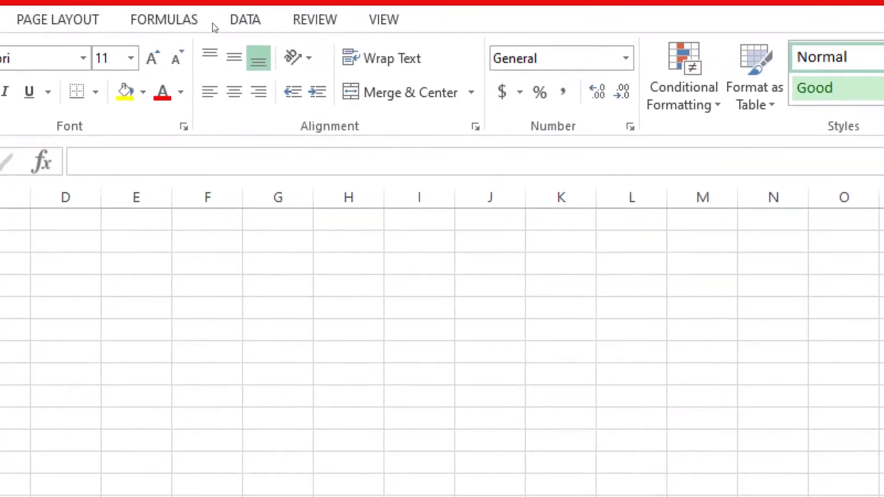
key(Right)
key(Right)
key(Right)
key(Right)
key(Right)
key(Right)
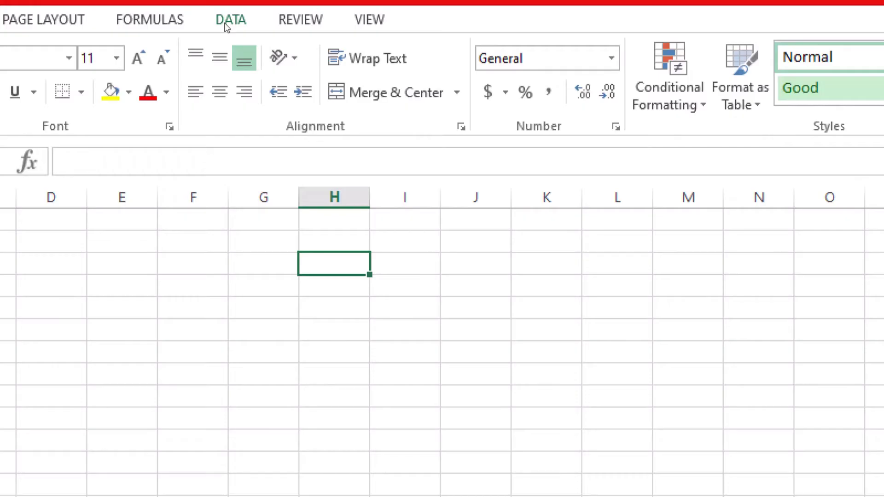
Step: Start a text-file data import using the Book1 CSV file from the Desktop folder
click(227, 23)
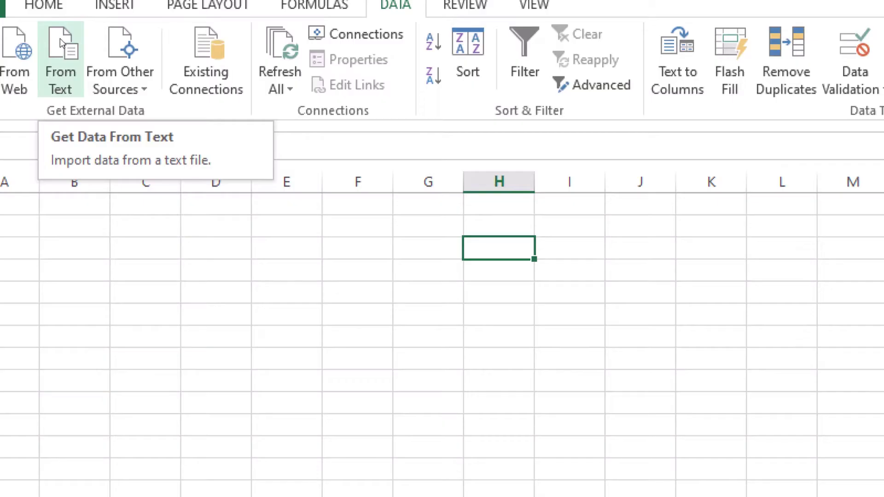
click(54, 52)
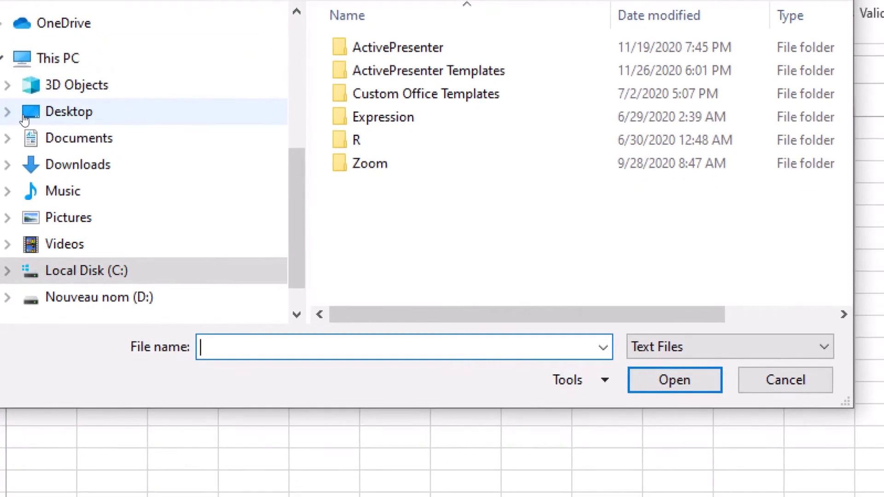
click(25, 120)
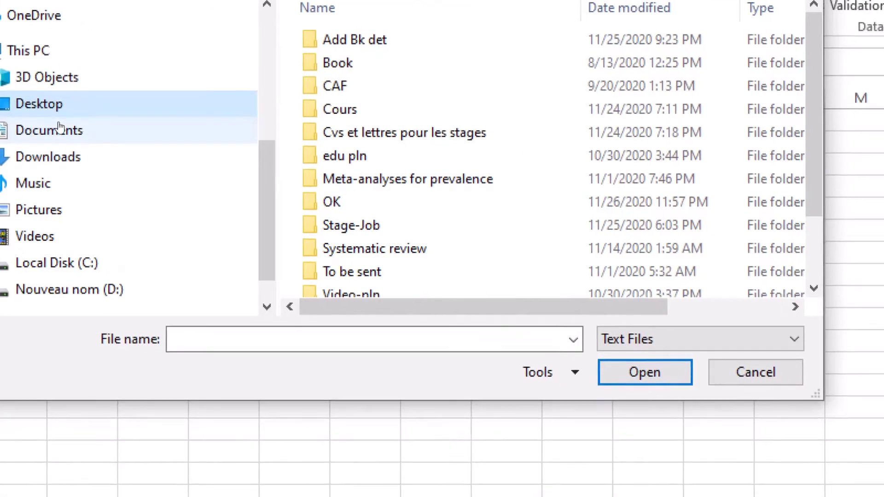
scroll(417, 141, down, 1)
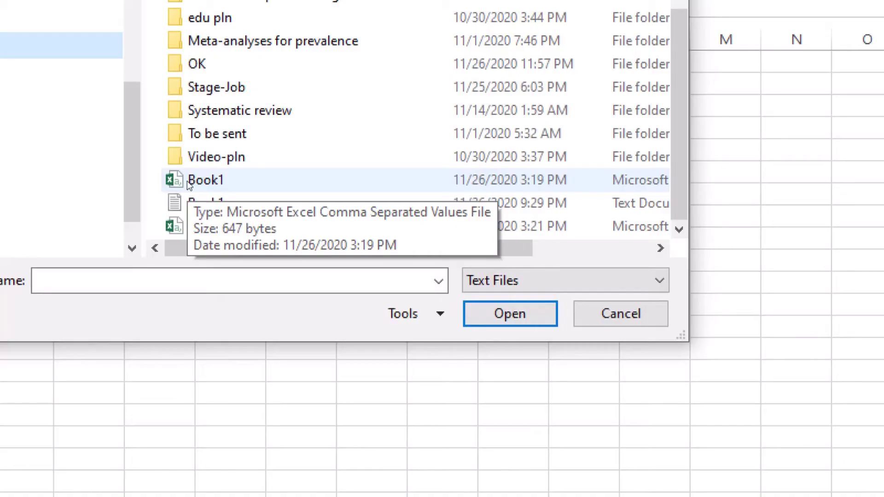
click(189, 183)
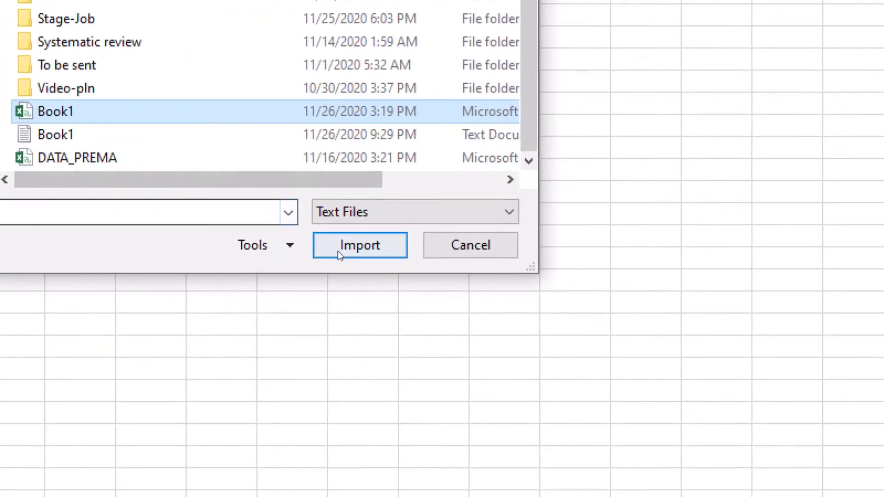
click(339, 254)
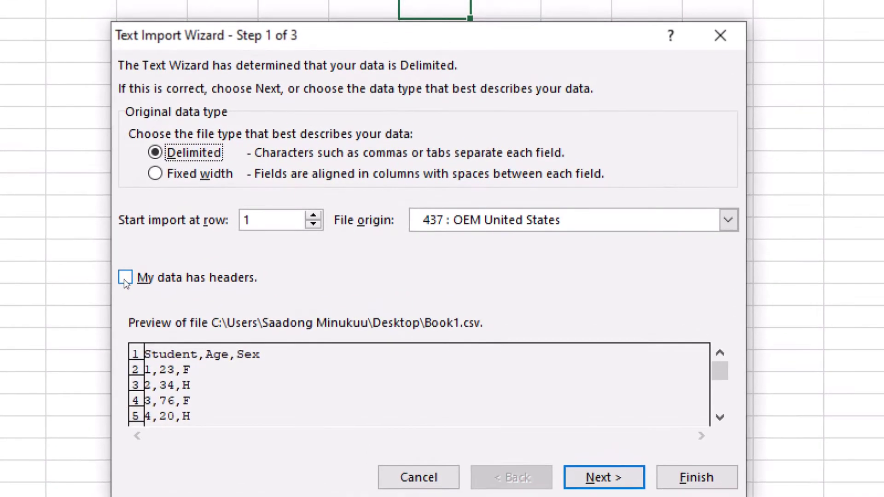
Step: Mark the delimited data as having headers, use Comma instead of Tab as the delimiter, and finish the text import settings
click(125, 278)
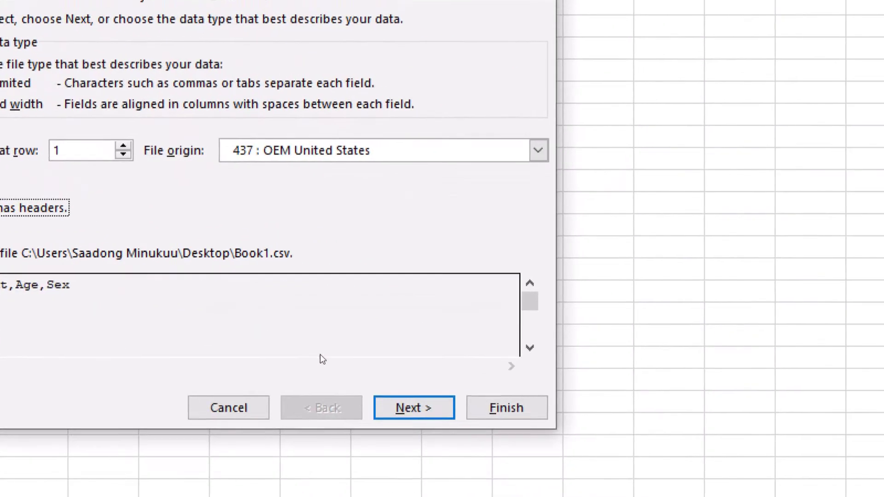
click(445, 433)
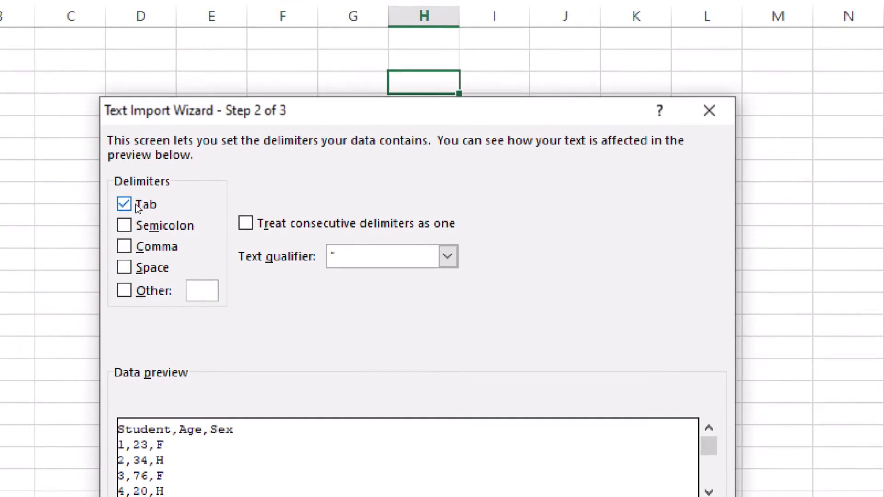
click(117, 184)
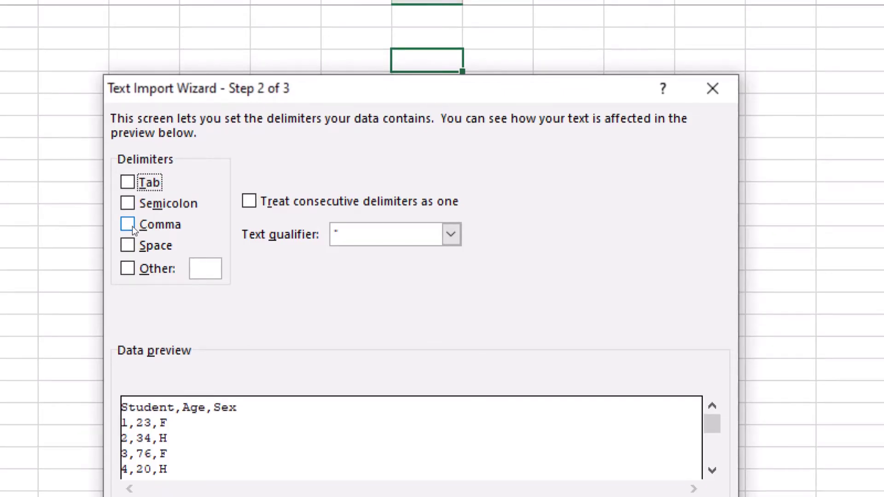
click(132, 225)
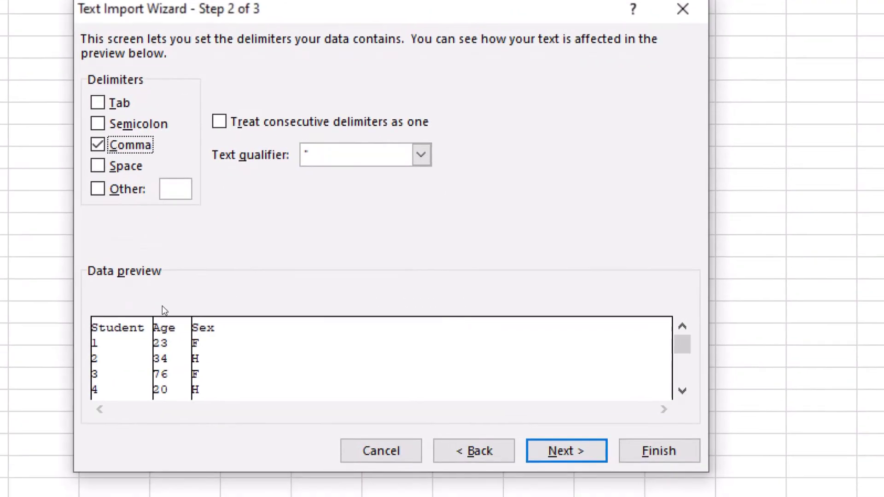
click(557, 451)
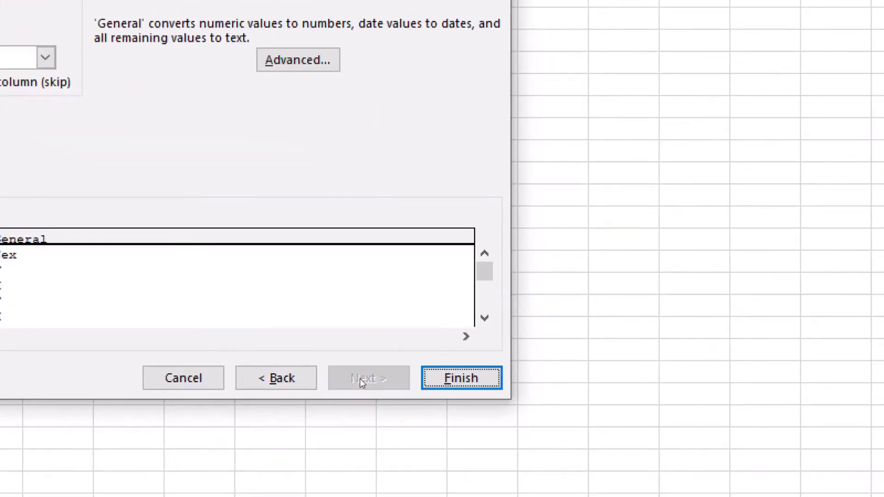
click(462, 378)
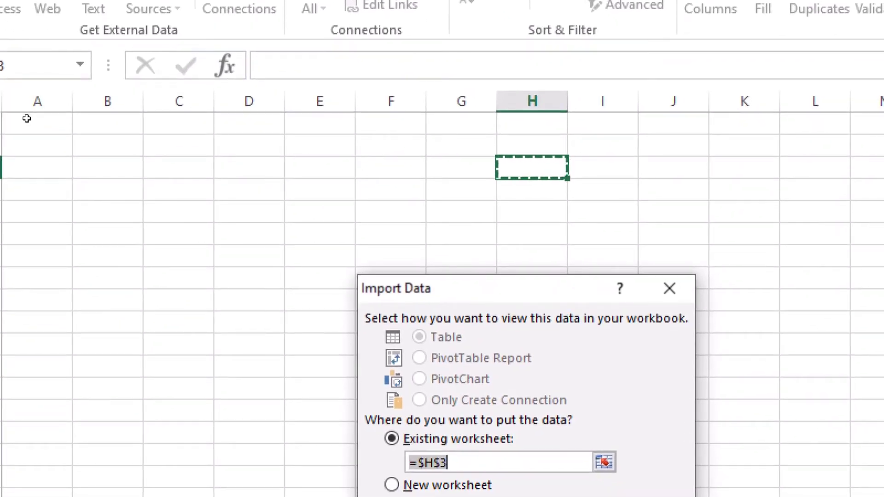
Step: Place the imported data in the existing worksheet starting at cell A1 of Sheet1
click(27, 119)
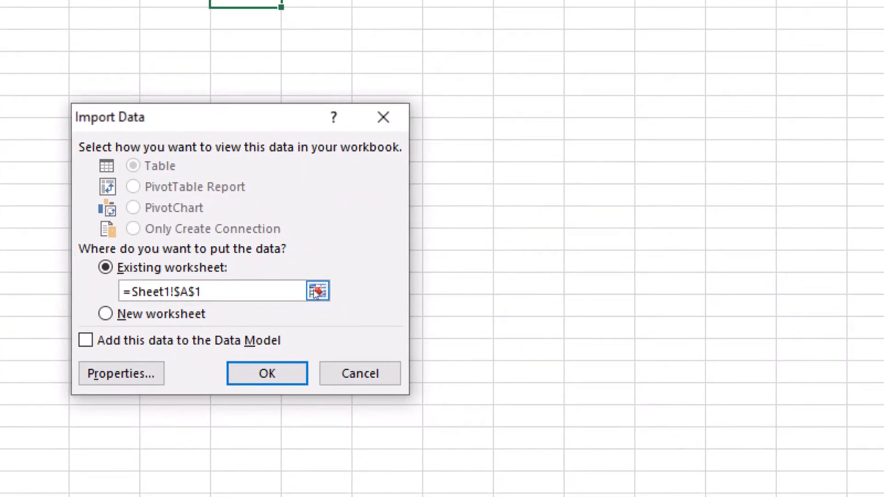
click(316, 292)
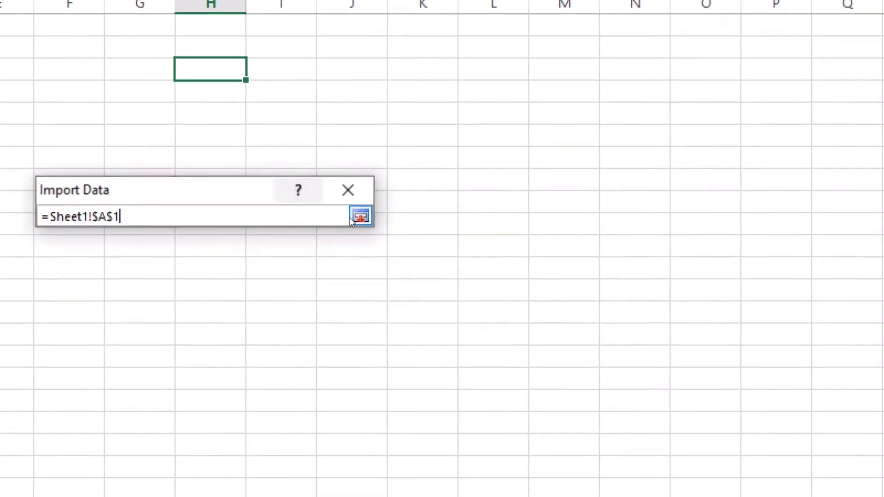
click(356, 215)
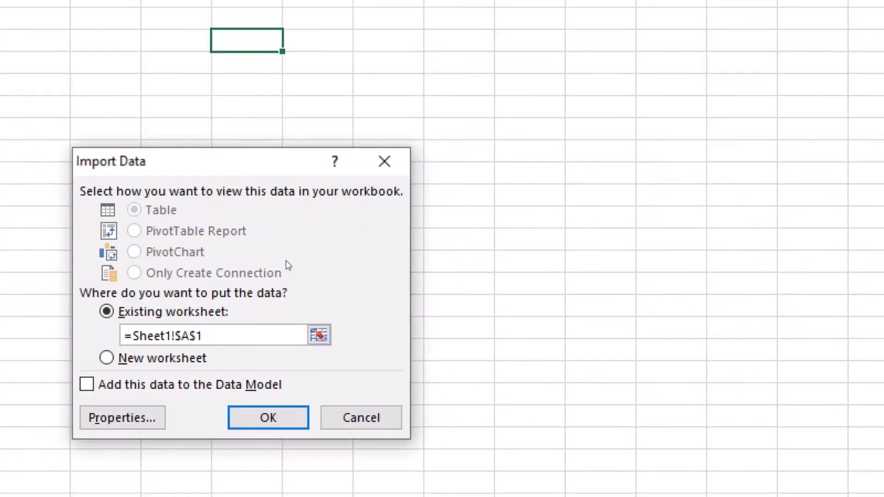
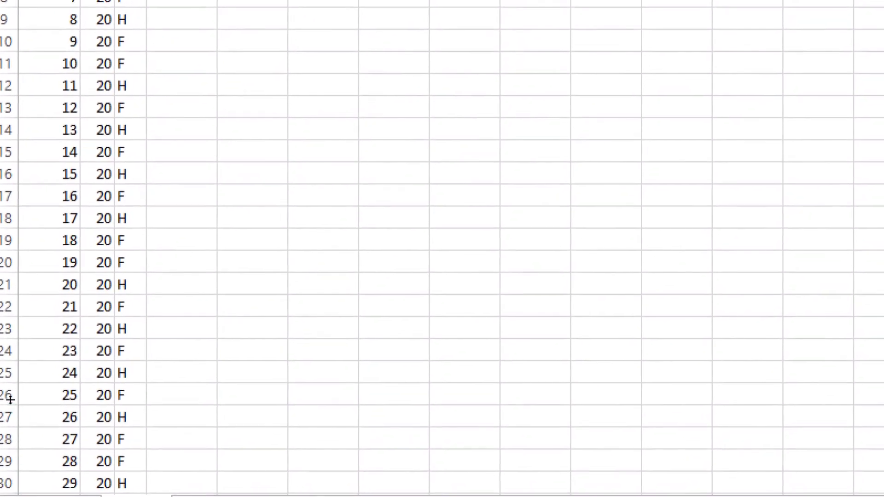
Step: Go to the end of the imported records and widen the Age and Sex columns
scroll(10, 400, down, 7)
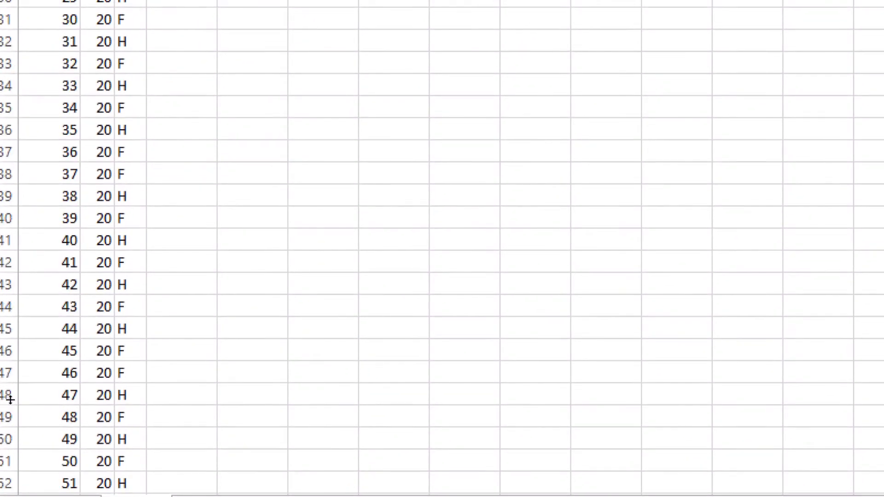
scroll(10, 400, down, 8)
right_click(10, 400)
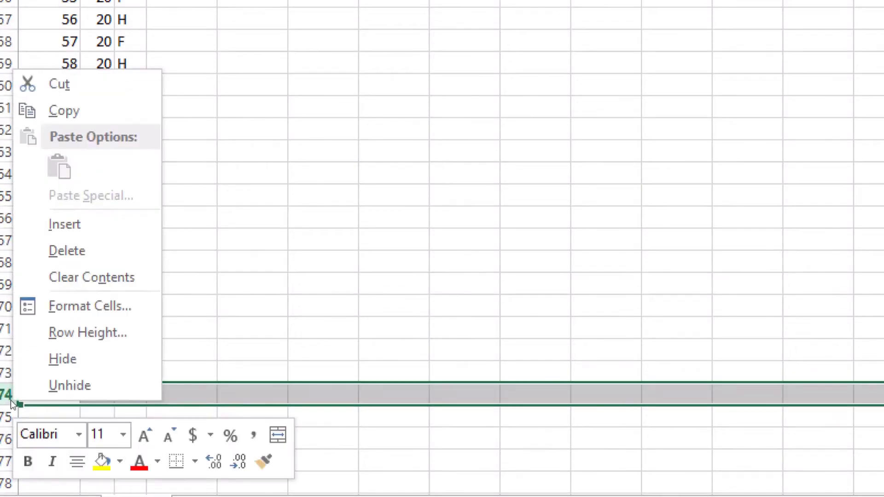
key(Escape)
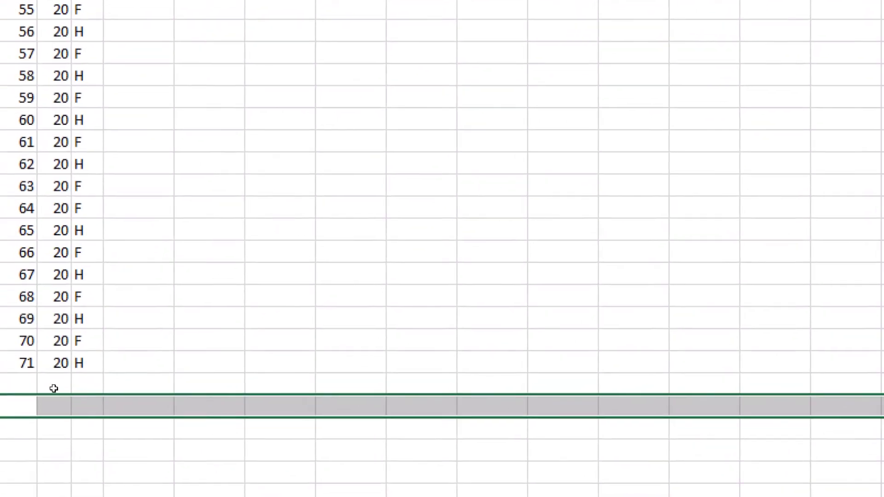
click(45, 406)
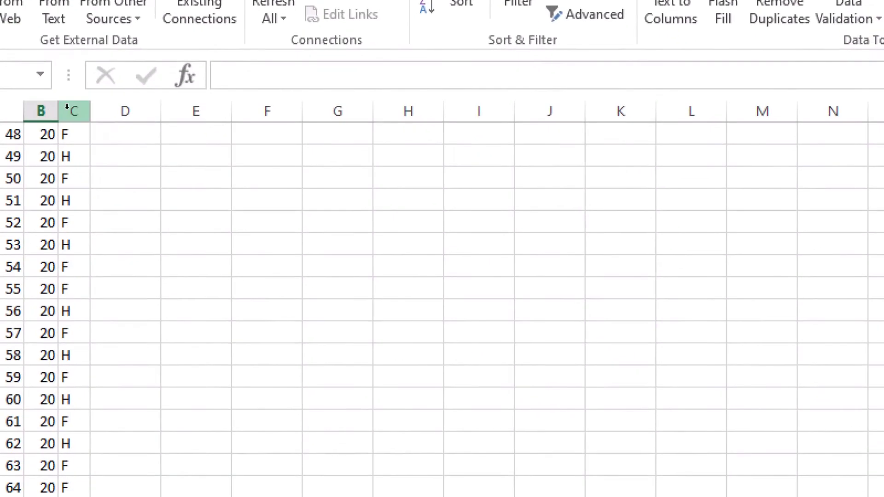
drag(63, 111, 210, 116)
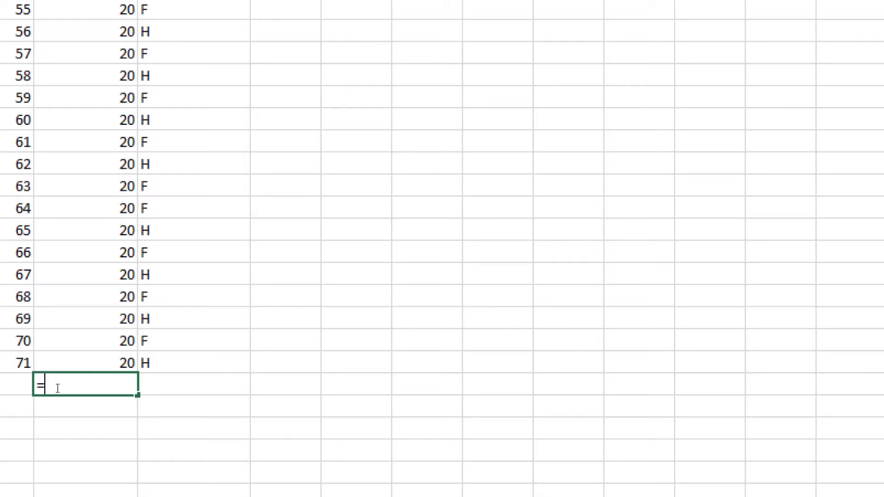
Step: Begin an AVERAGE formula in cell B73, directly below the last Age value
text(aver)
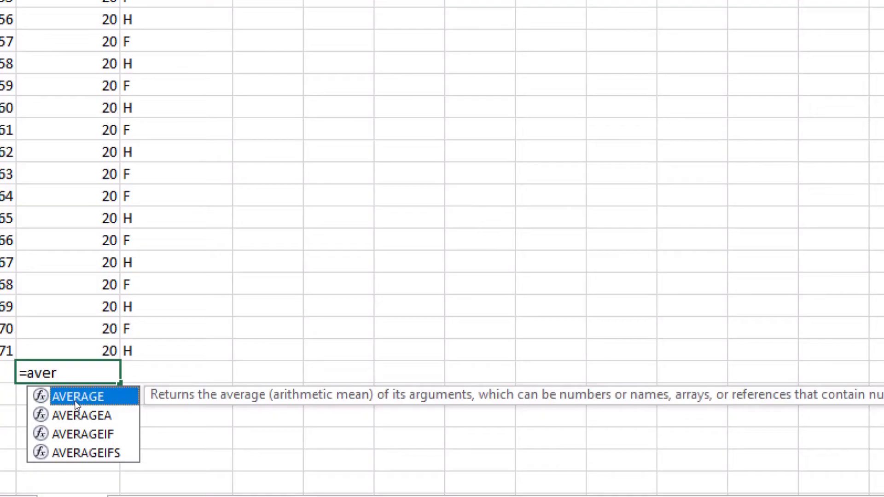
double_click(75, 397)
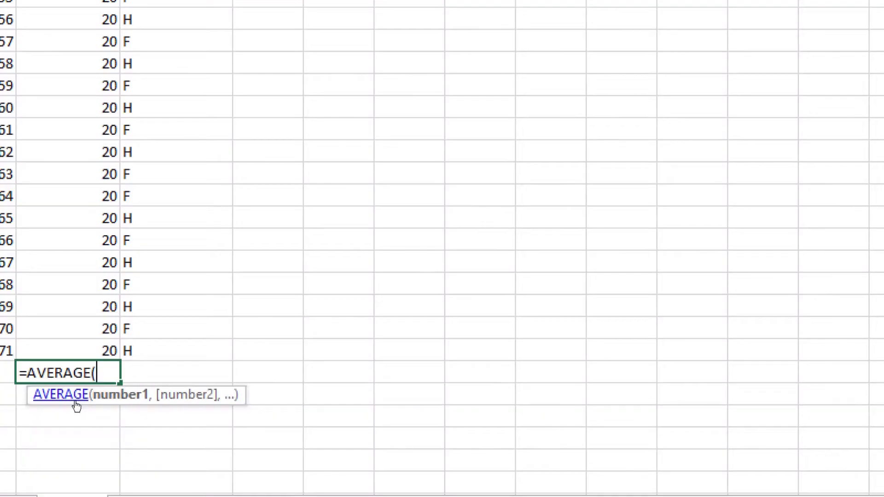
click(92, 377)
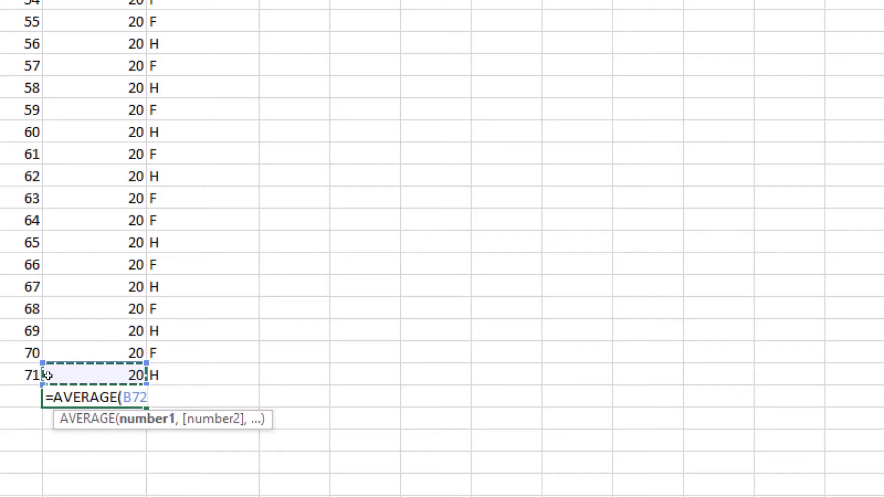
scroll(48, 375, up, 16)
click(49, 375)
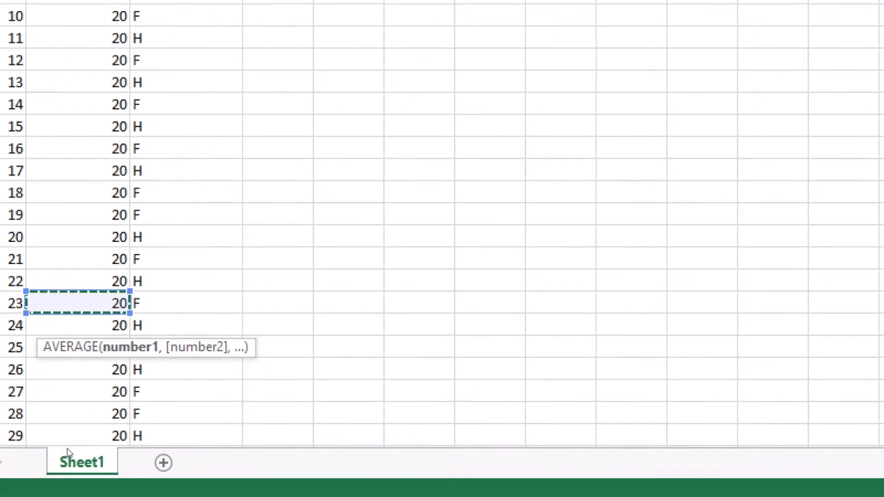
scroll(74, 439, down, 6)
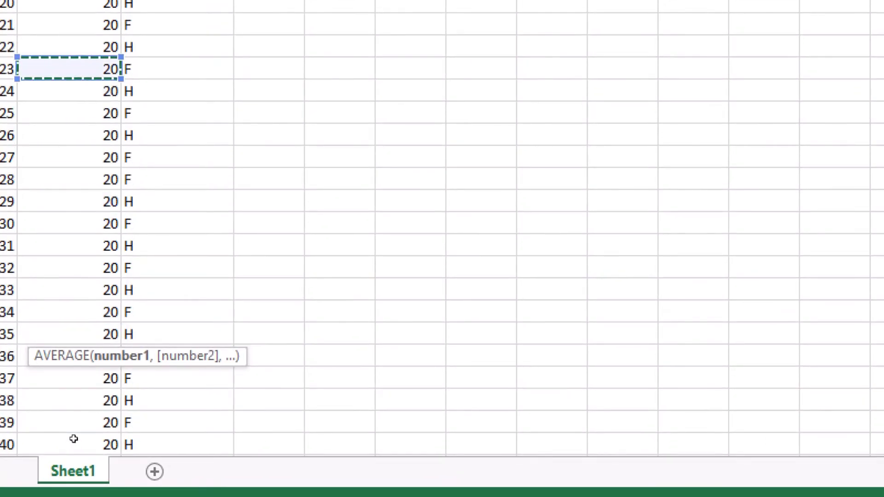
scroll(73, 439, down, 7)
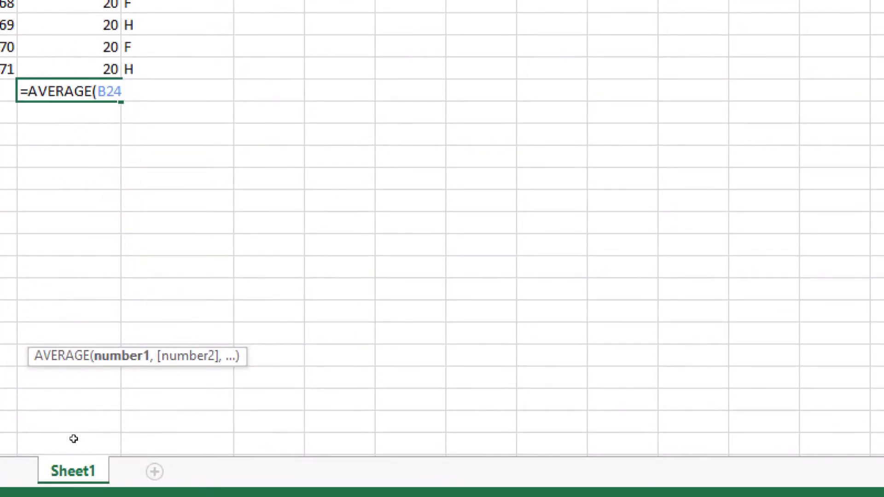
scroll(74, 439, up, 3)
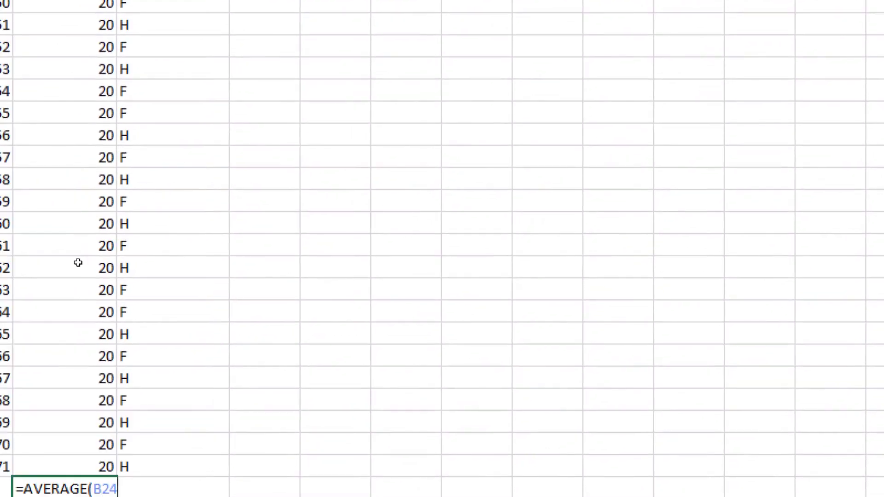
scroll(68, 3, up, 7)
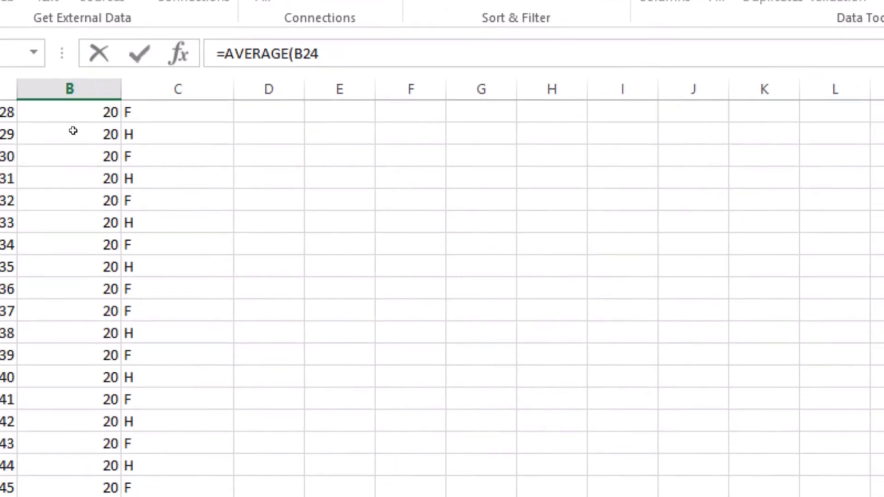
scroll(72, 131, up, 9)
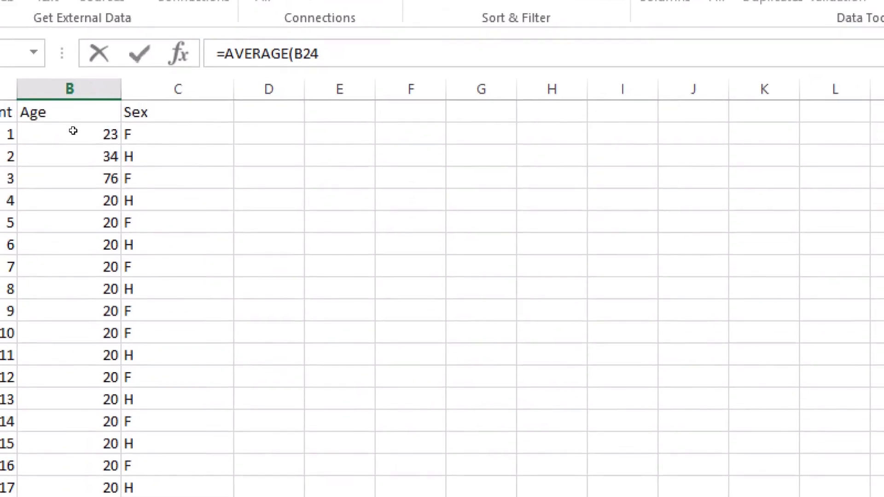
click(73, 131)
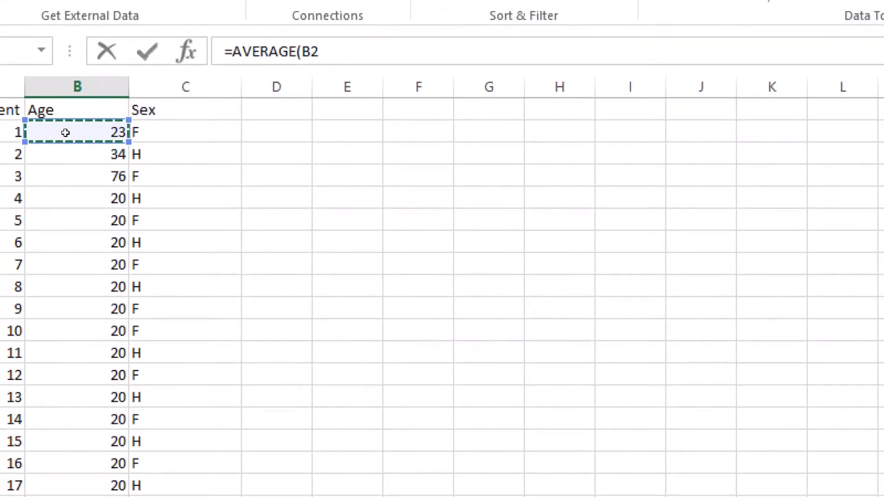
drag(66, 133, 54, 458)
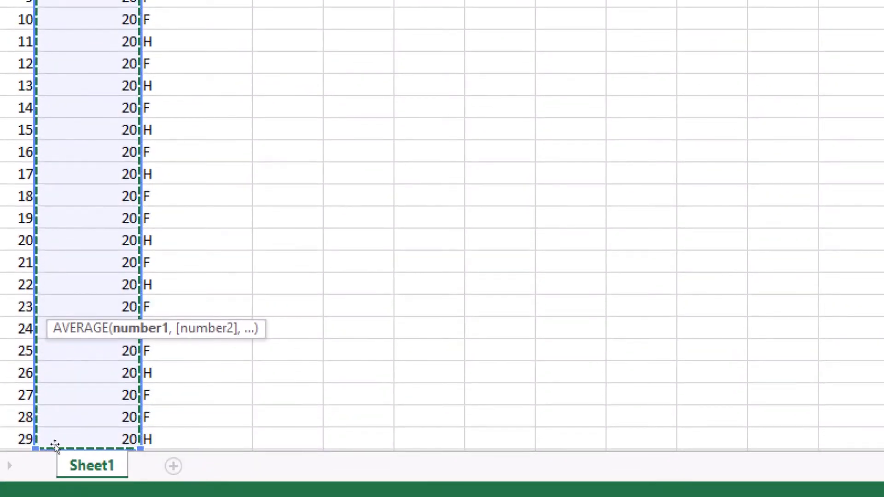
scroll(53, 402, down, 3)
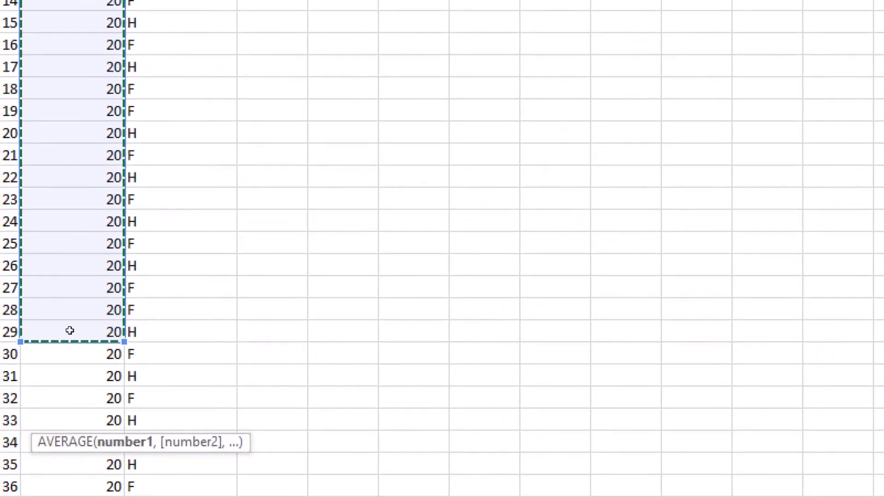
drag(69, 353, 69, 398)
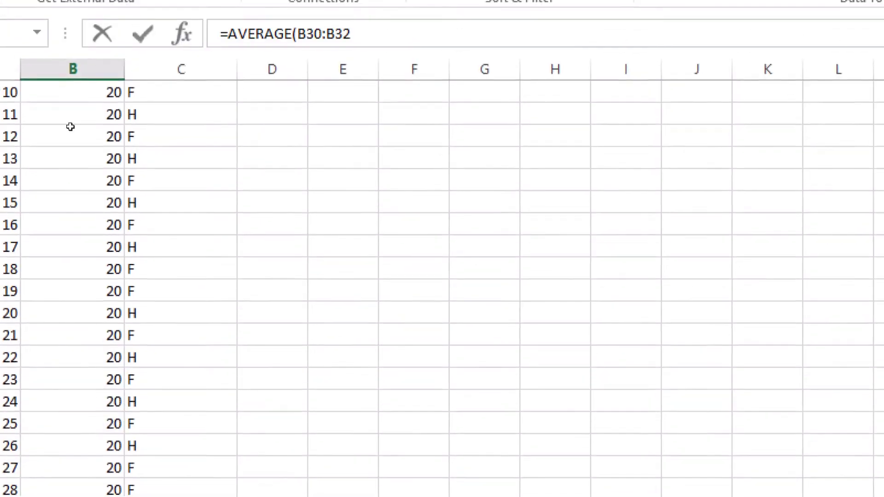
scroll(68, 149, up, 3)
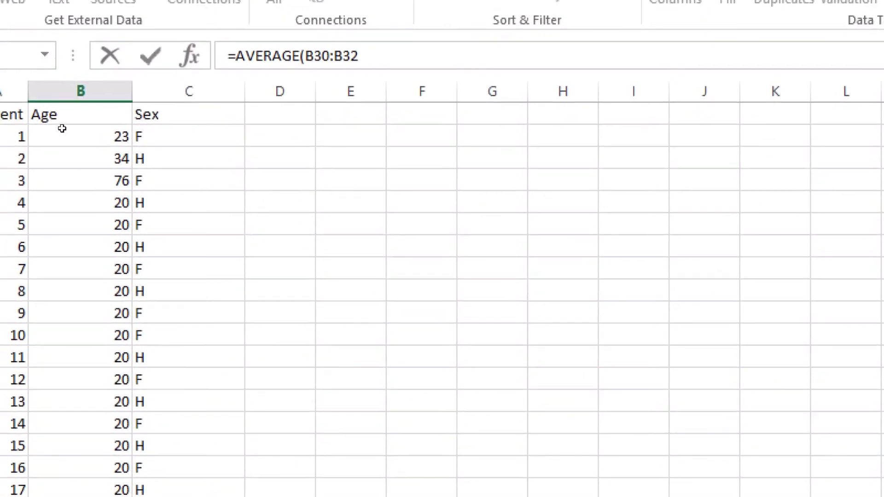
Step: Set the AVERAGE formula's range to the Age values B2:B72 and complete the formula
drag(62, 132, 69, 152)
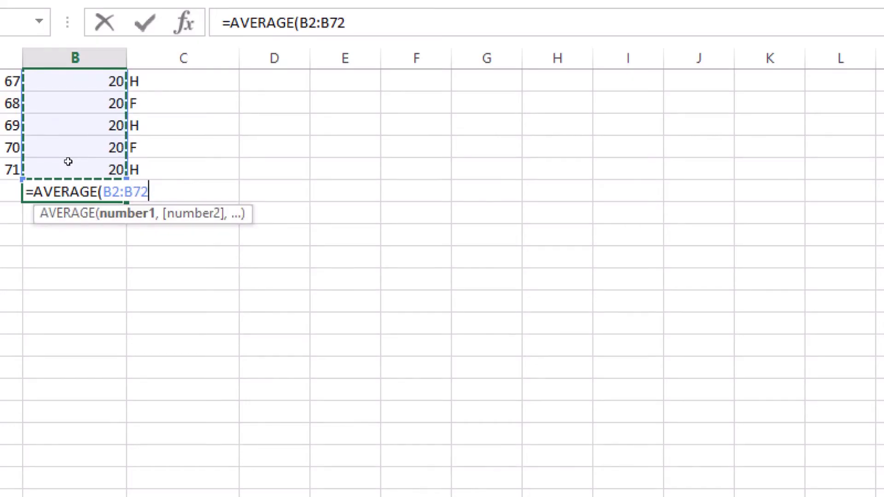
text())
key(Return)
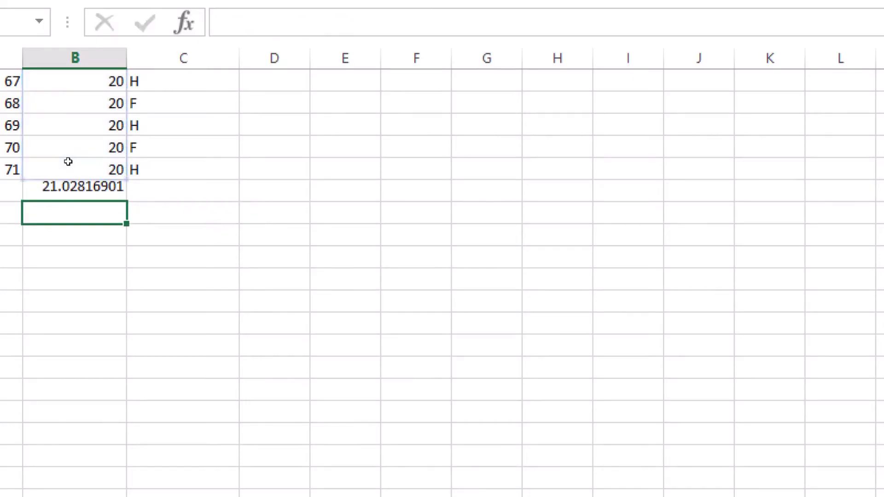
scroll(61, 152, up, 20)
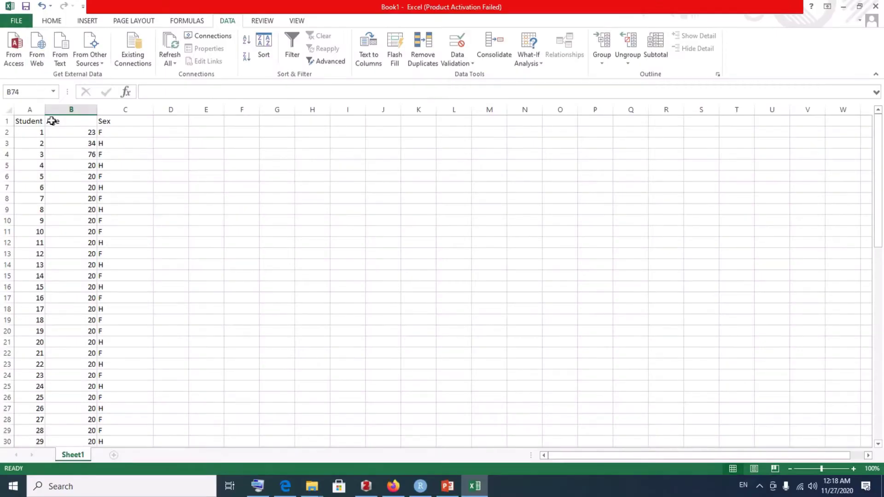
scroll(53, 249, down, 20)
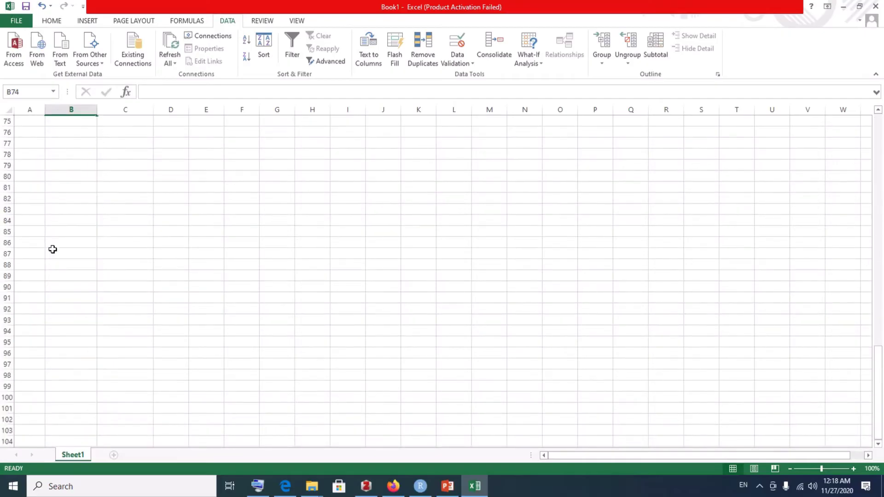
scroll(53, 250, up, 4)
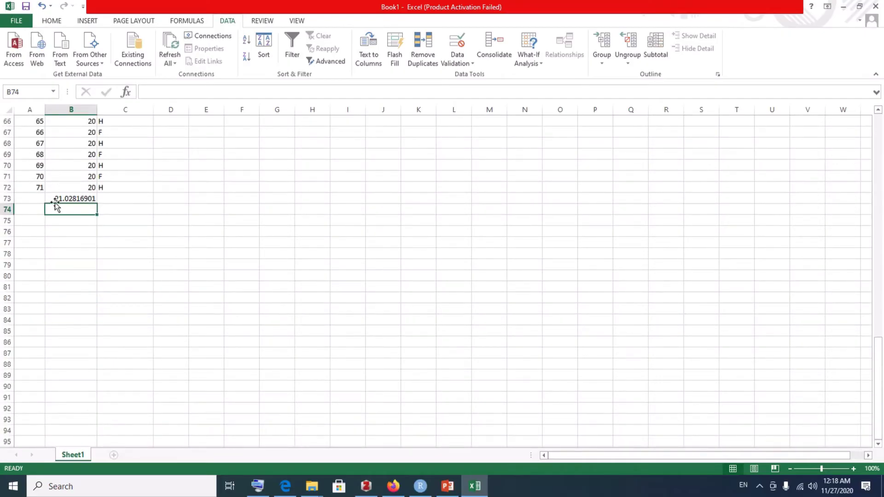
click(49, 167)
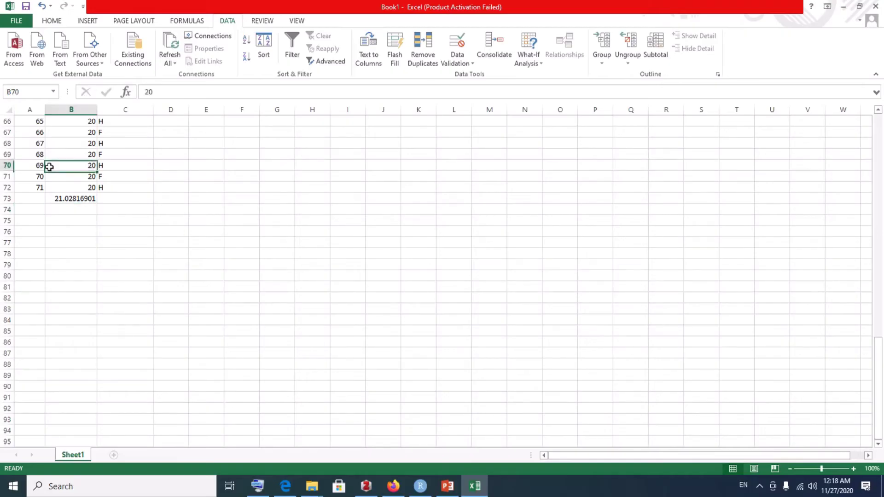
Step: Return to the start of the data and begin saving the workbook as a new file in the computer's Desktop folder
scroll(49, 167, up, 17)
scroll(50, 167, up, 5)
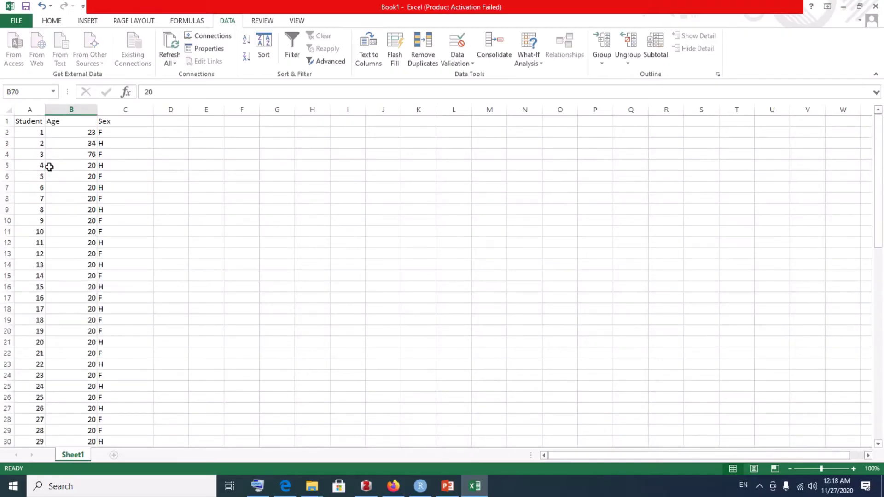
scroll(50, 167, down, 1)
scroll(50, 167, up, 1)
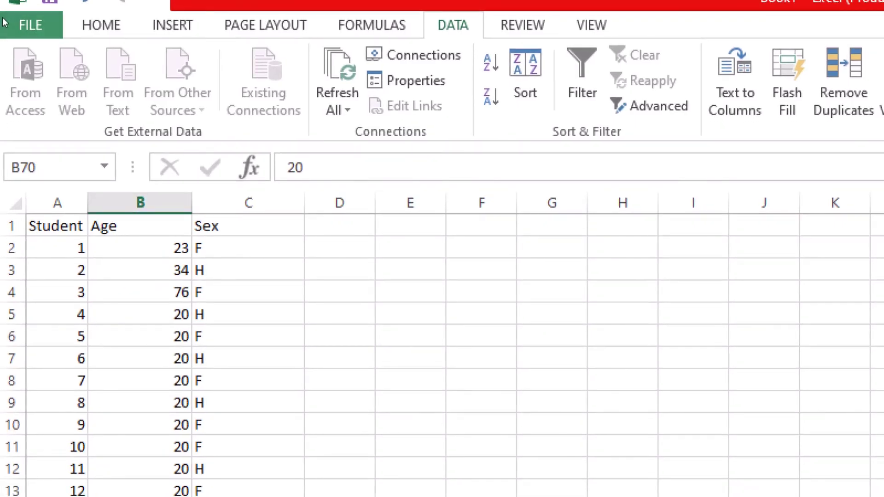
click(5, 23)
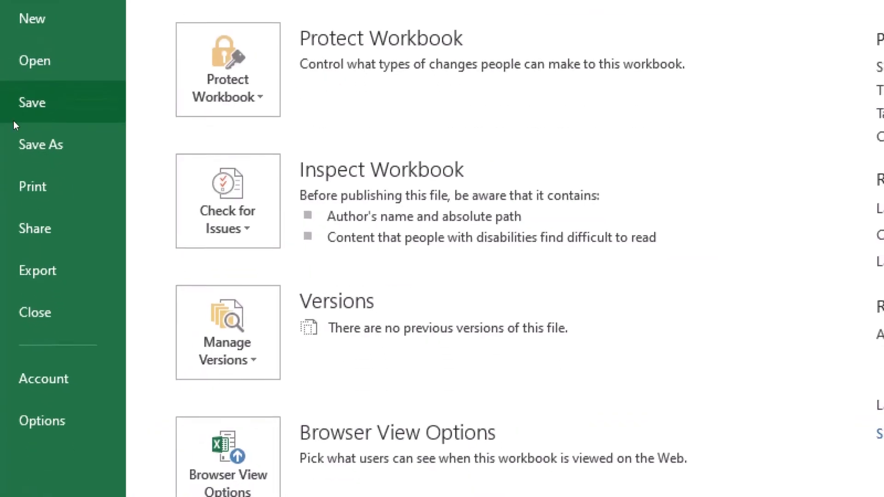
click(16, 129)
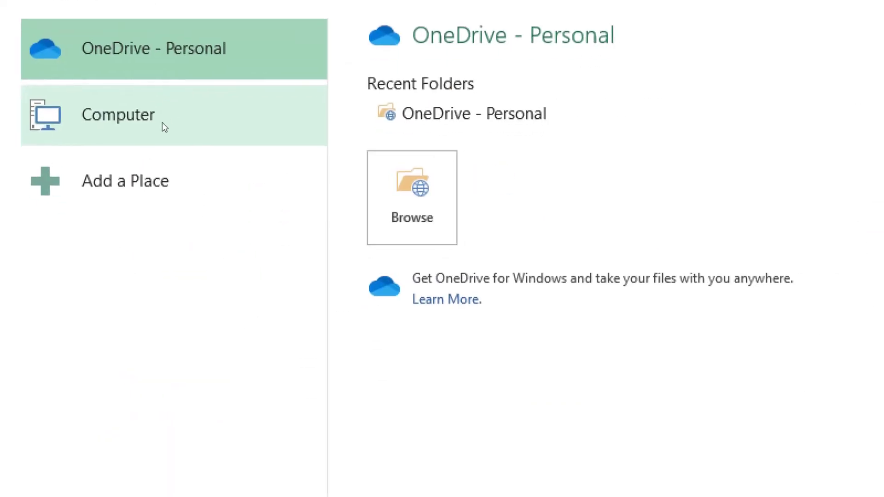
click(307, 117)
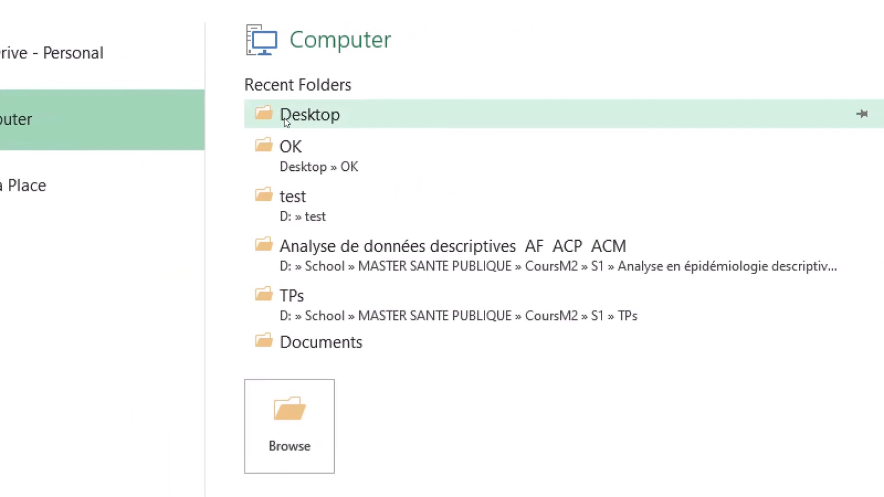
click(284, 118)
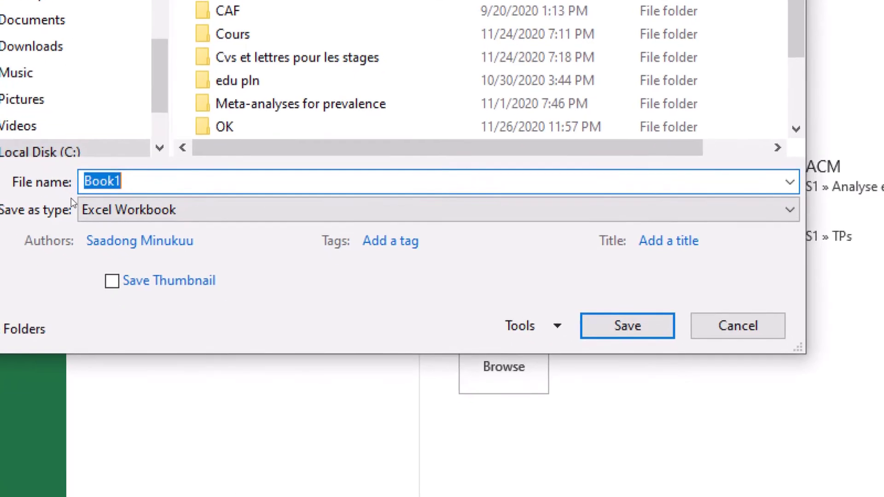
Step: Choose Excel Workbook as the file type and Desktop as the save location
click(130, 345)
click(79, 203)
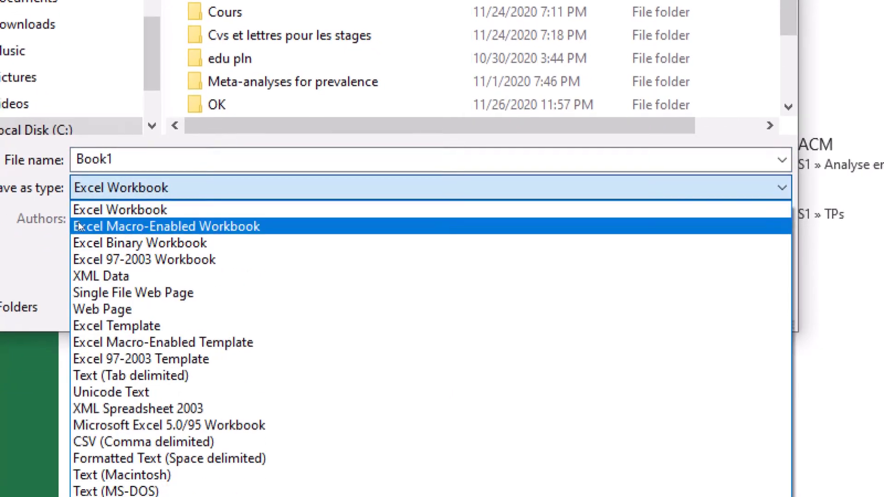
click(79, 216)
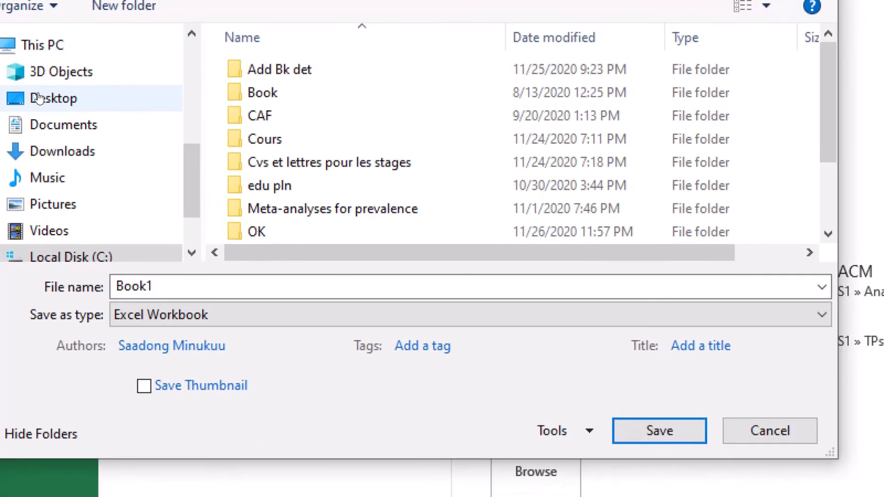
click(83, 145)
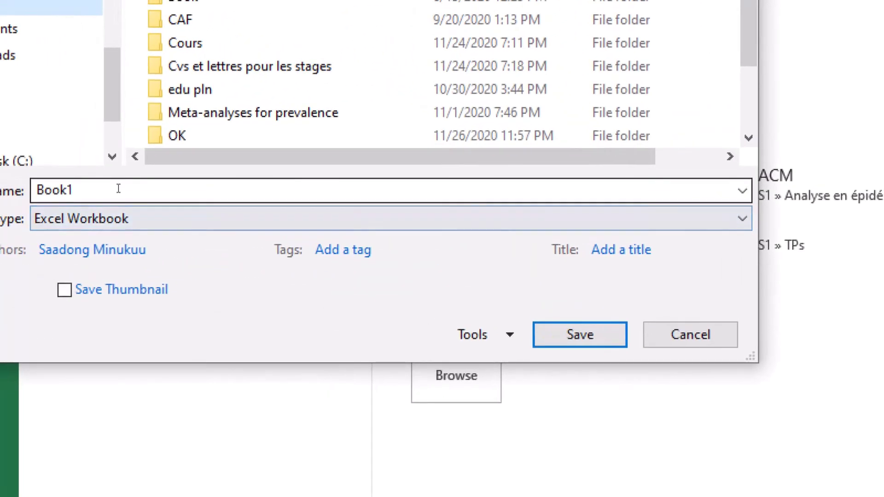
Step: Name the file Book2, save it, and close the workbook
click(88, 169)
click(88, 169)
key(BackSpace)
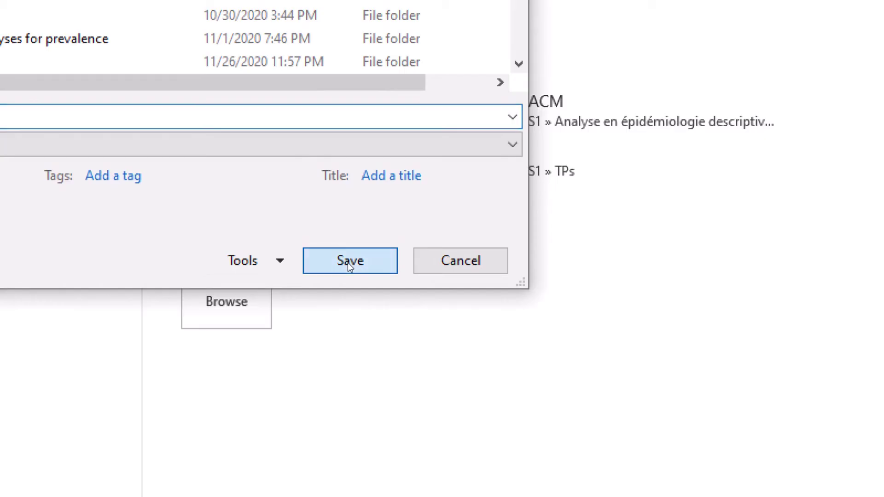
click(347, 263)
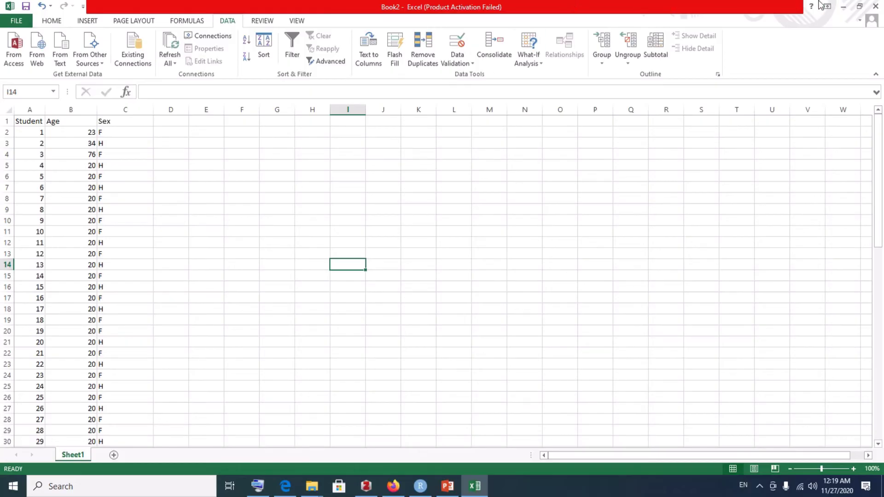
click(877, 7)
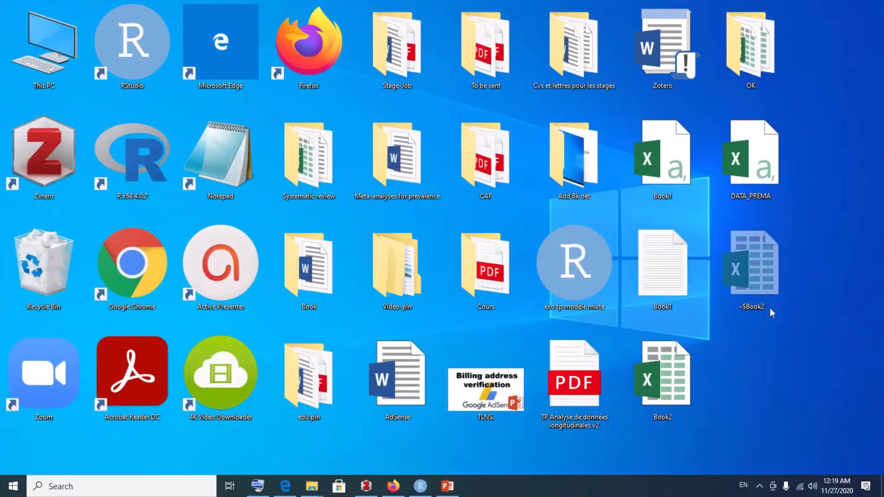
Step: Rearrange the desktop icons so the Book2 workbook sits beside the Book1 CSV file, with DATA_PREMA directly below Book2
drag(672, 397, 851, 165)
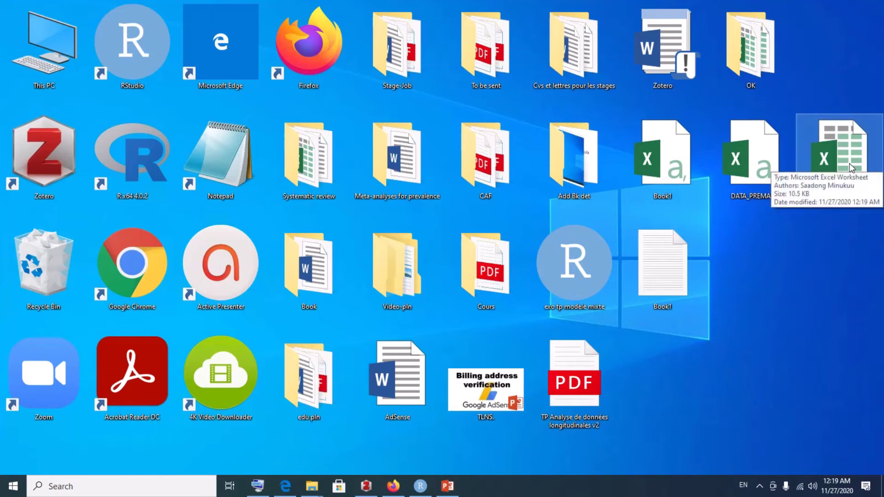
click(755, 158)
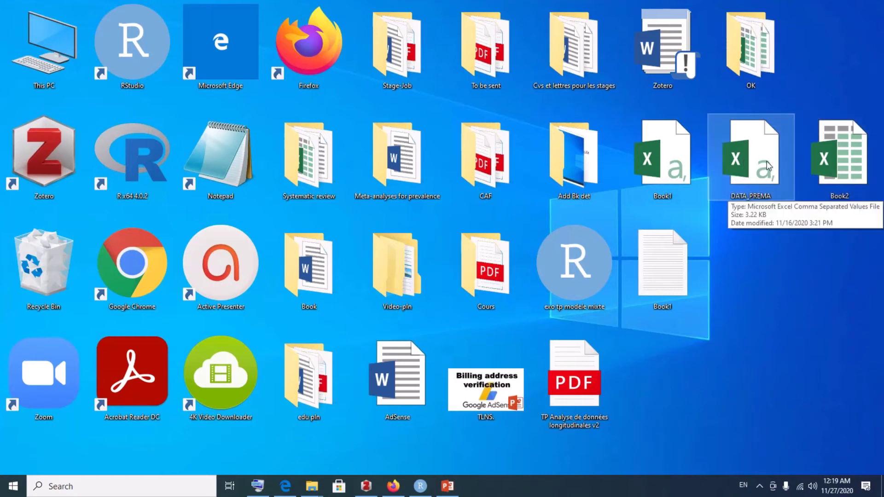
drag(767, 166, 767, 267)
click(866, 185)
drag(848, 174, 764, 178)
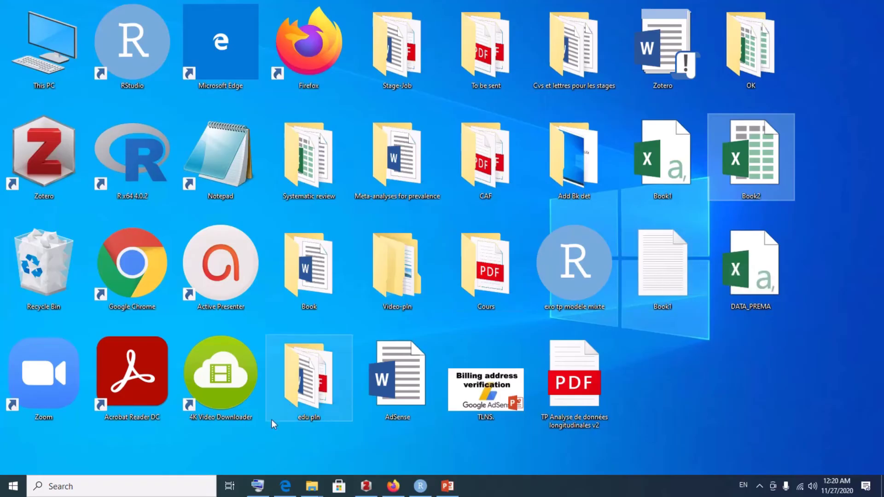
Step: Launch Excel 2013, dismiss the activation notice, and create a blank workbook
click(138, 491)
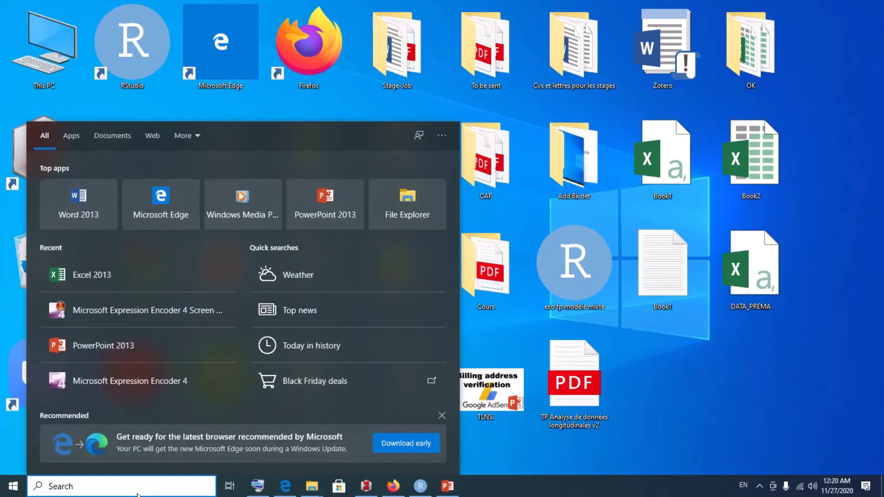
text(exc)
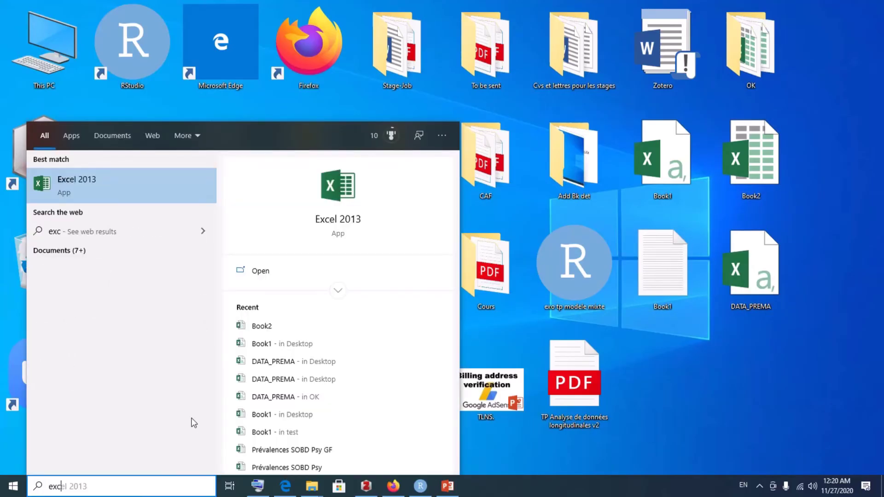
click(345, 220)
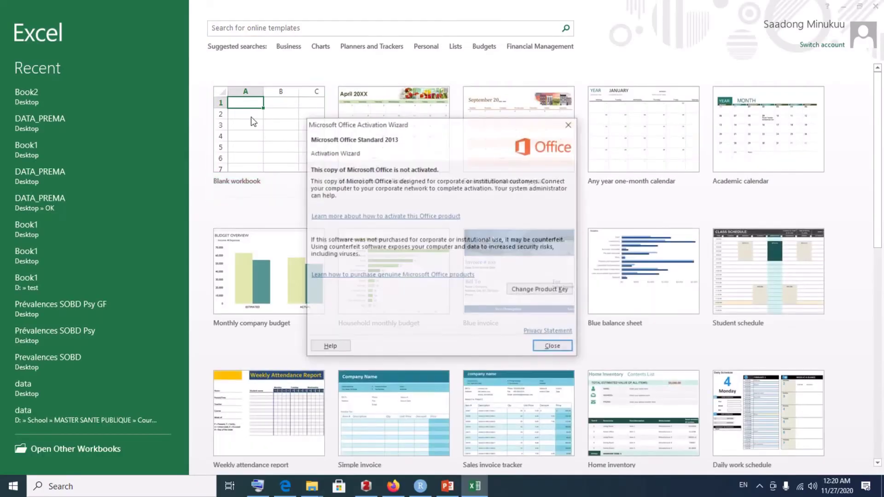
click(553, 347)
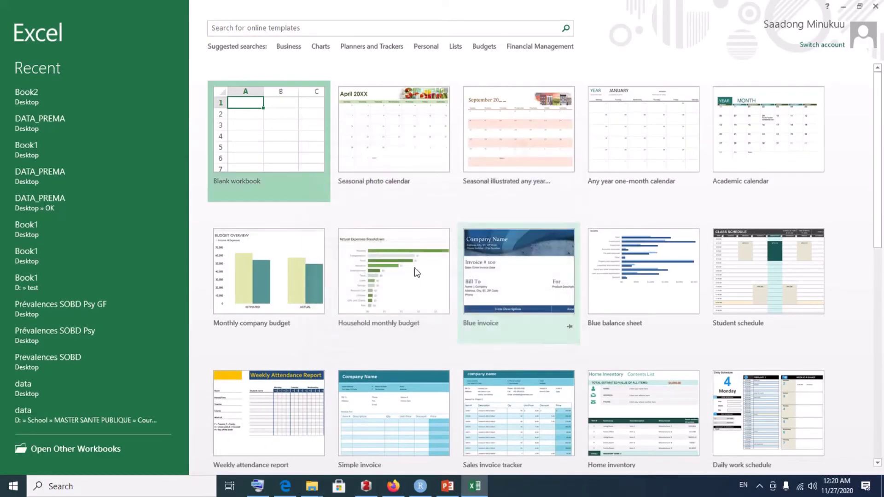
click(242, 127)
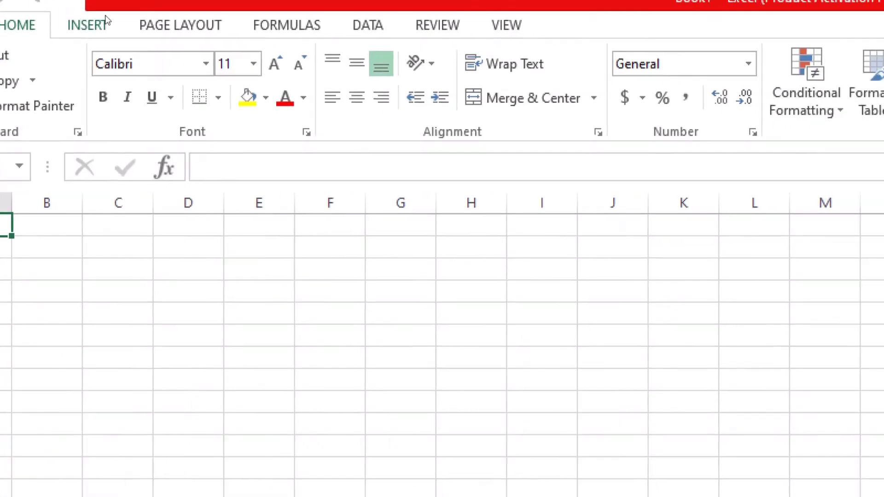
Step: Start a text data import of the DATA_PREMA CSV file from the Desktop
click(244, 30)
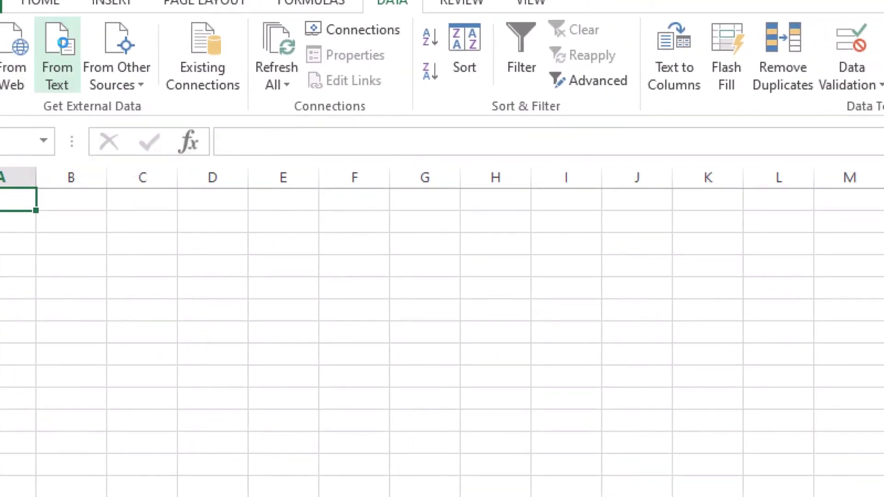
click(64, 48)
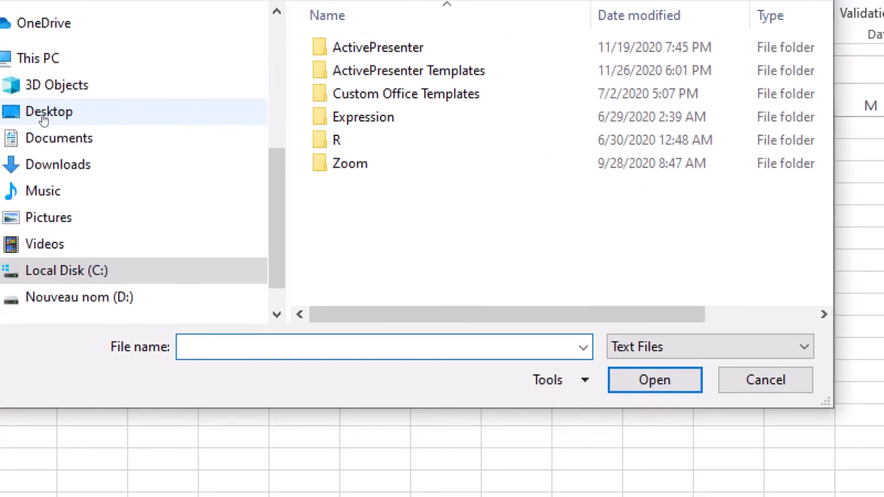
click(45, 115)
scroll(427, 194, down, 2)
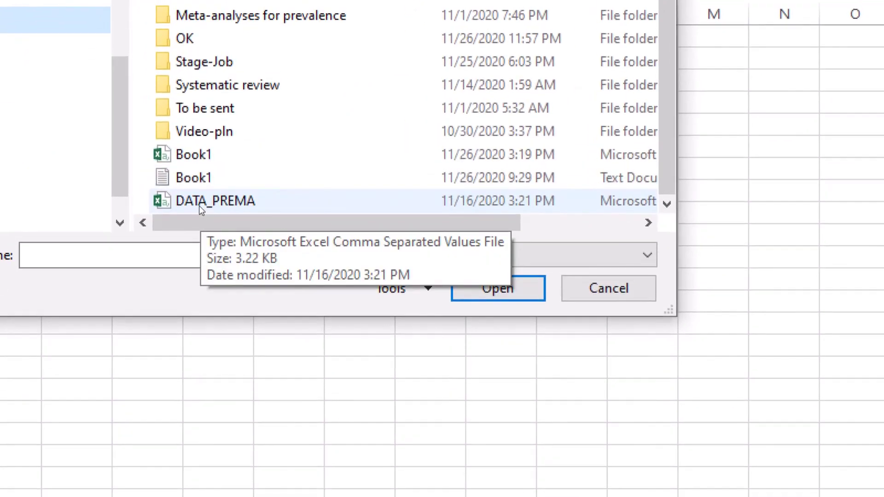
click(163, 259)
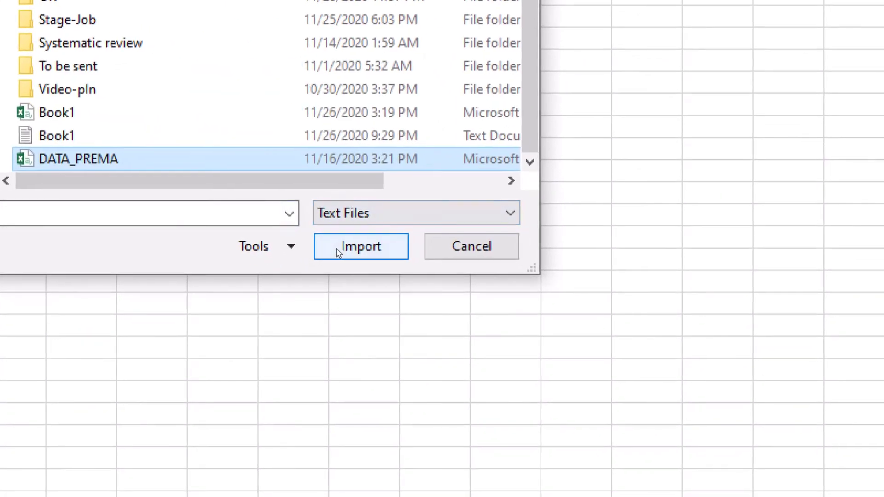
click(534, 329)
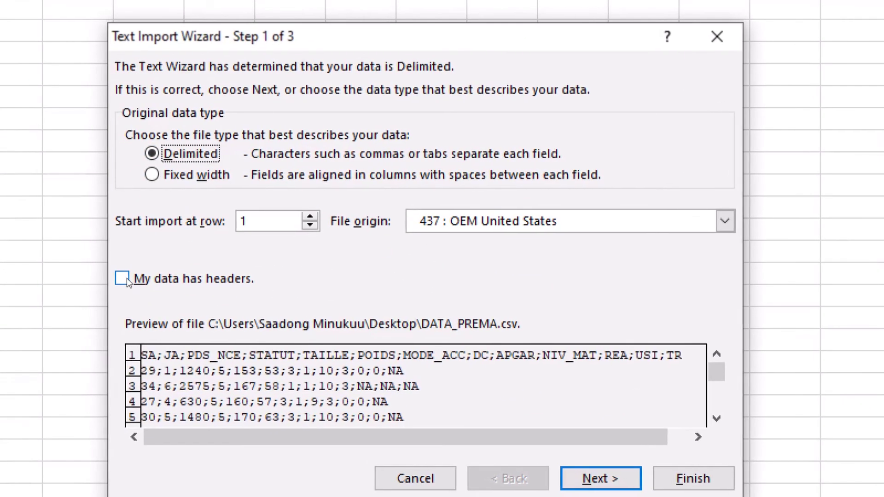
Step: Mark the delimited data as having headers and set Semicolon as the only delimiter instead of Tab
click(100, 340)
click(124, 279)
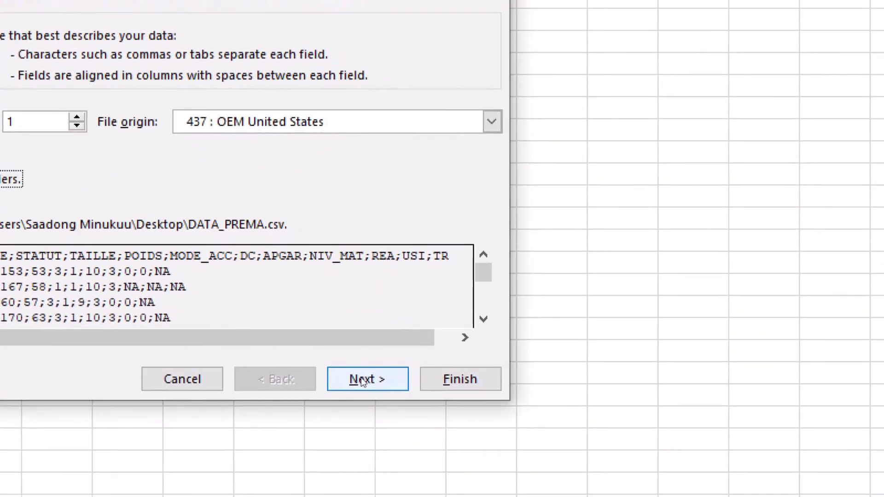
click(597, 480)
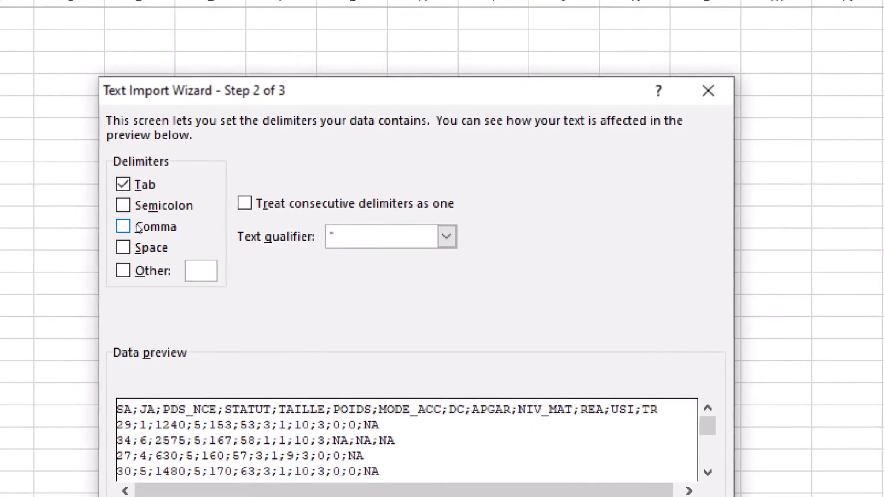
click(129, 197)
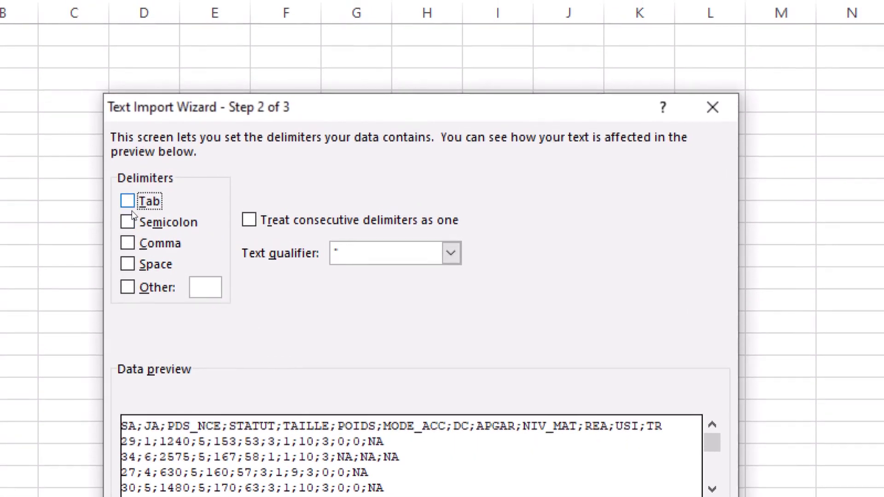
click(130, 215)
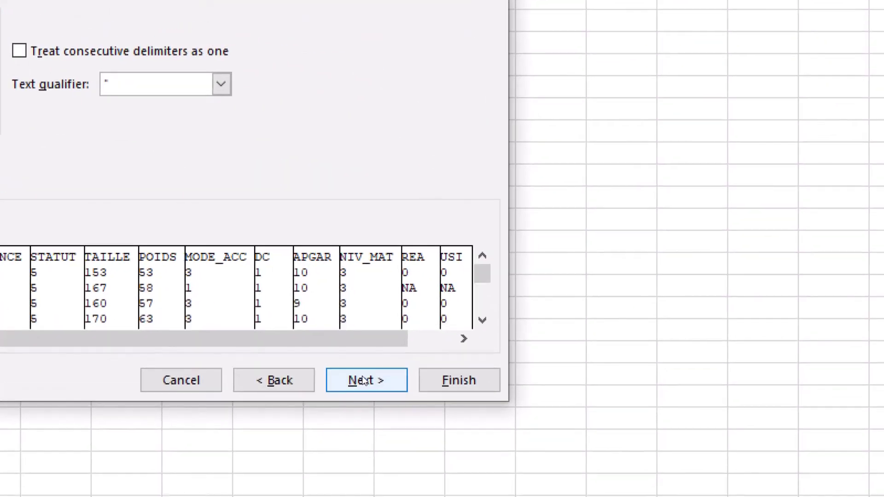
Step: Finish the text import with the General column format and place the data in the existing worksheet at cell A1
click(364, 381)
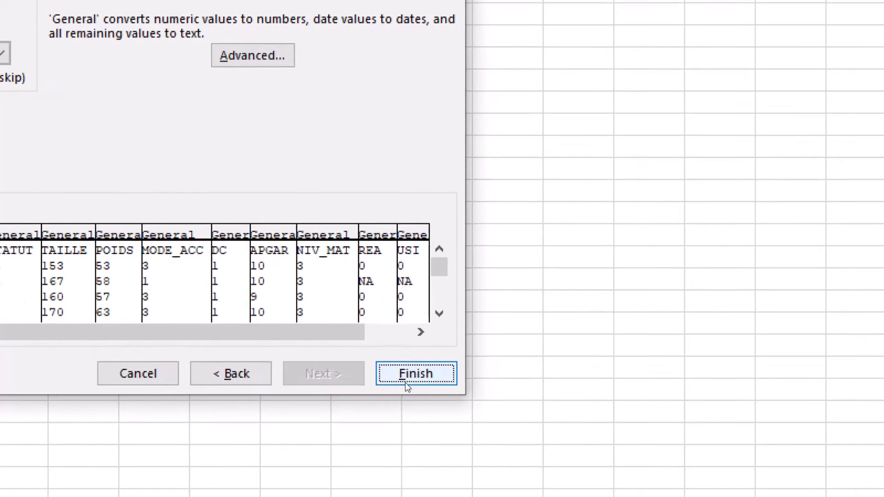
click(452, 392)
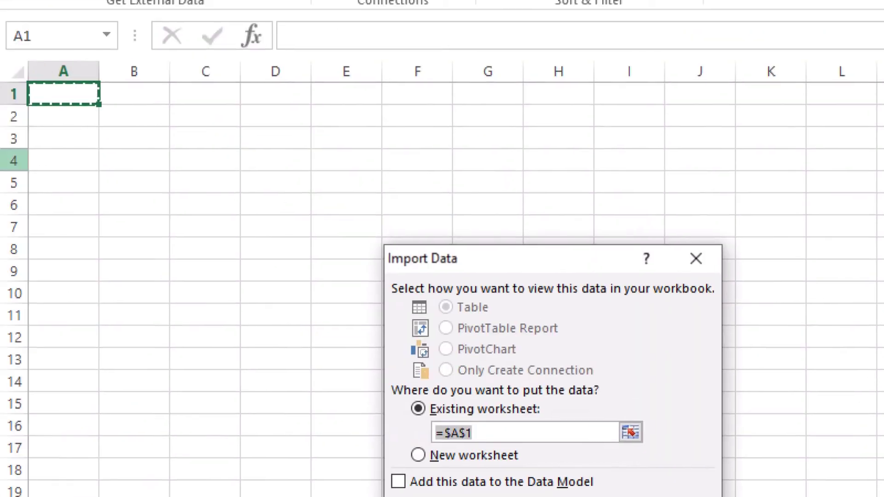
click(473, 433)
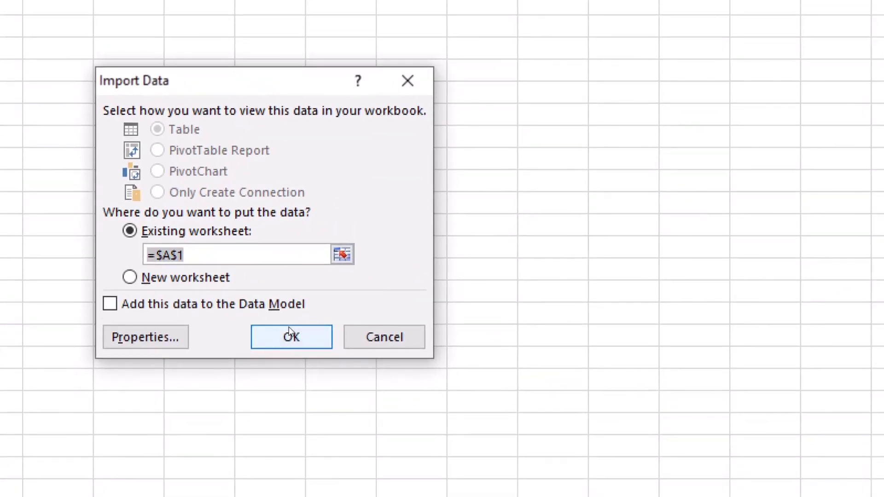
click(290, 336)
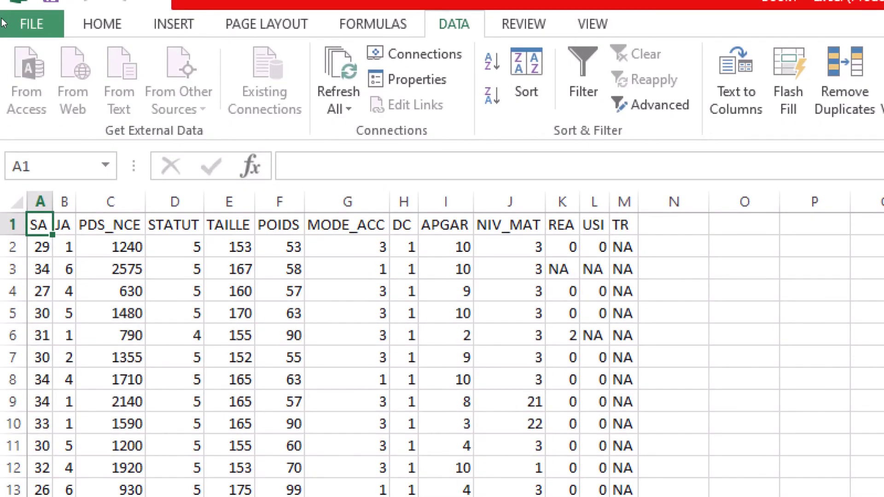
Step: Save the workbook with the imported DATA_PREMA data to the Desktop as an Excel Workbook named "Exce"
click(13, 23)
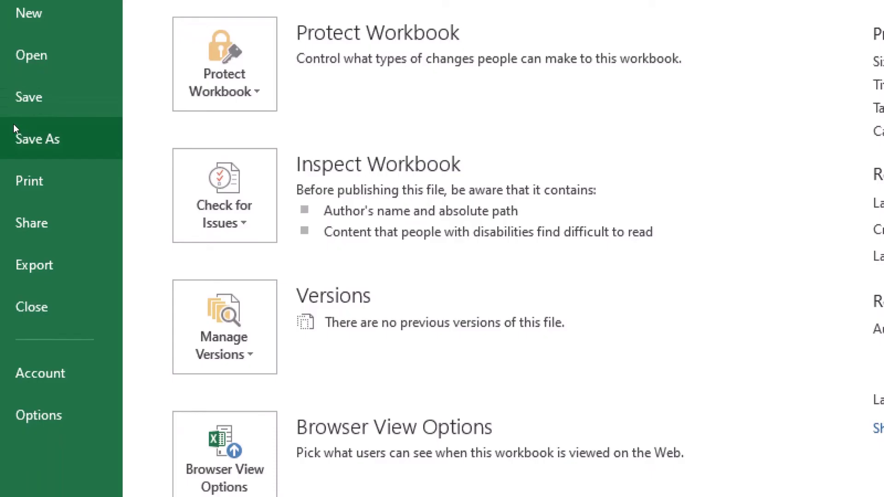
click(13, 123)
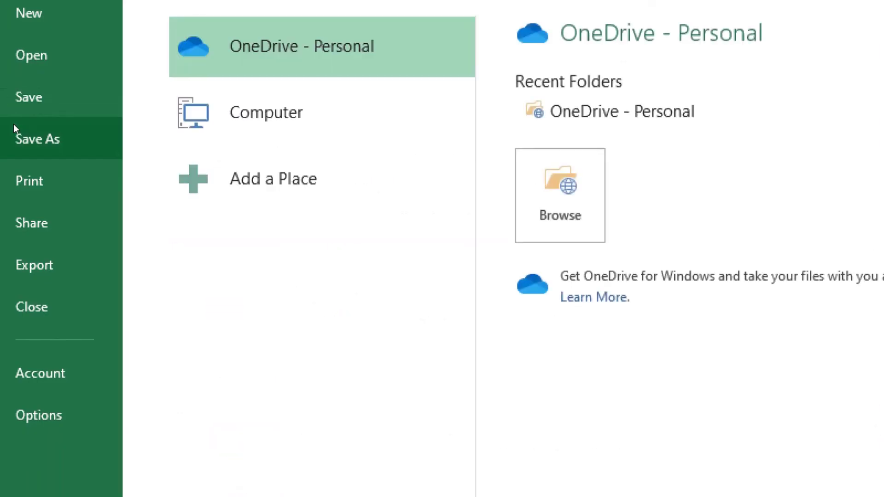
click(138, 115)
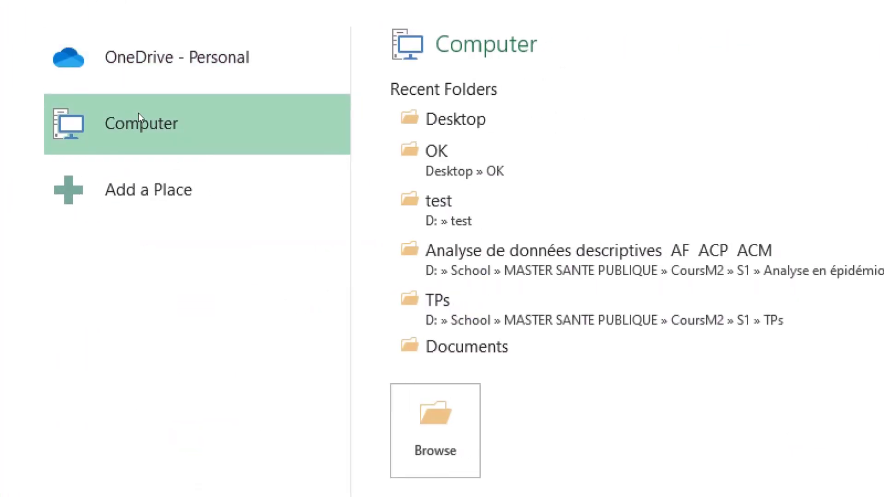
click(422, 118)
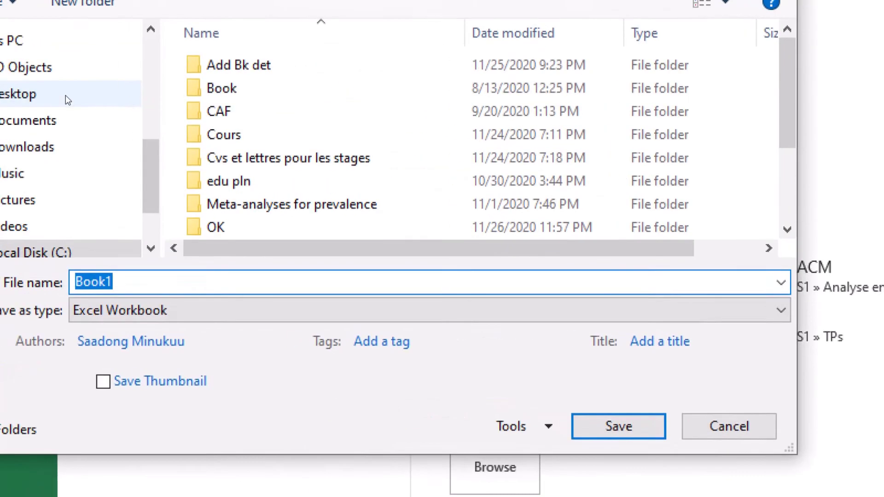
click(66, 95)
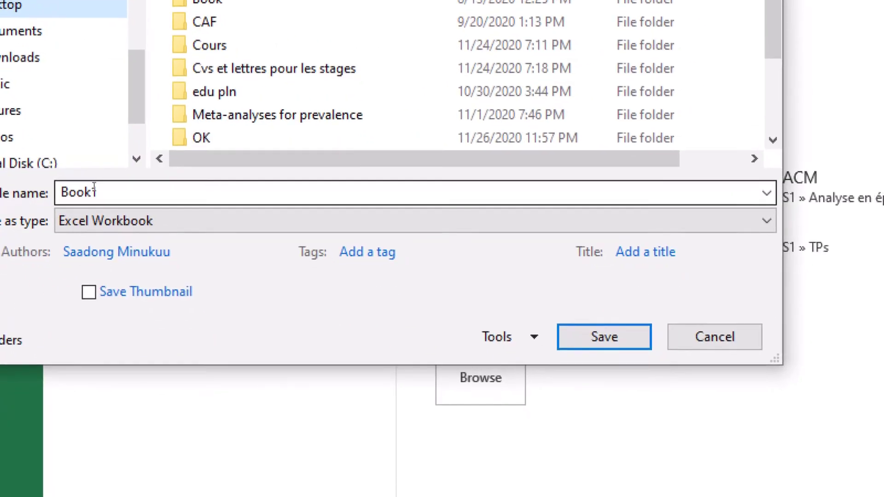
double_click(136, 267)
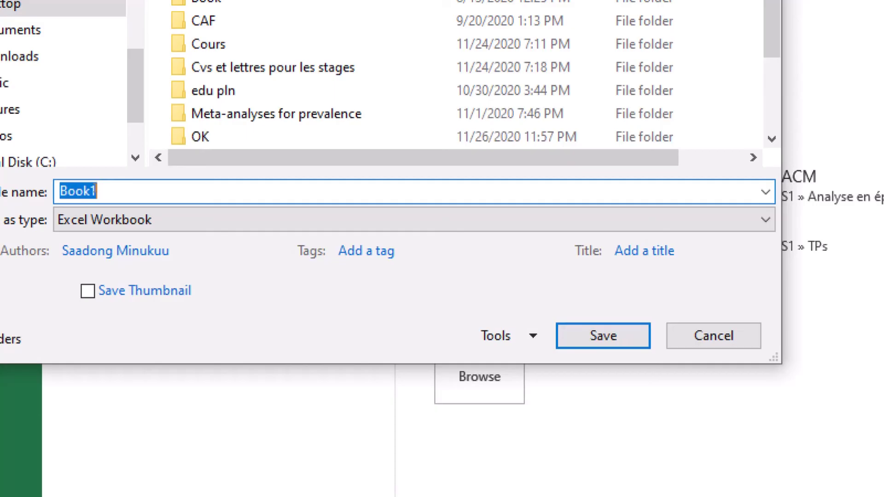
text(Exce)
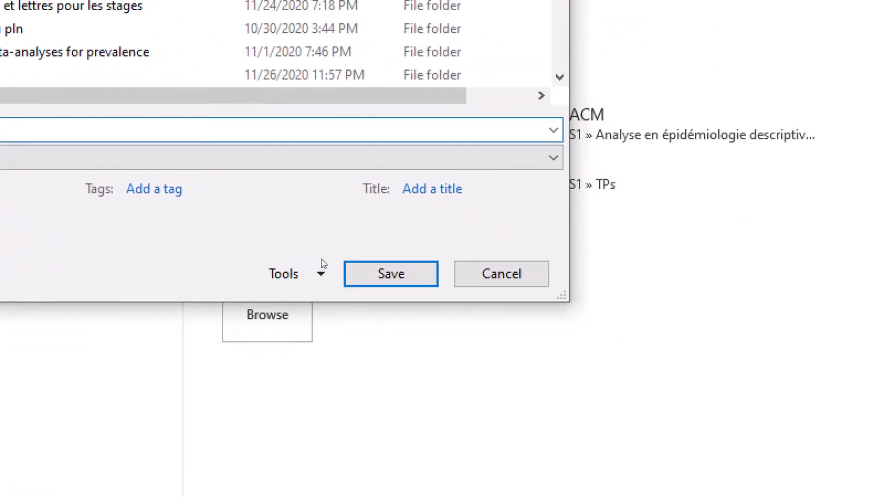
click(406, 280)
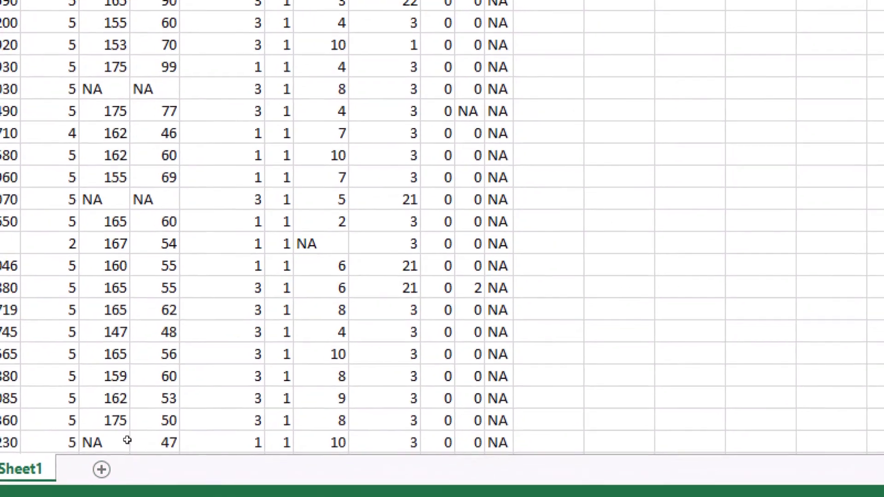
Step: Add a new worksheet and start a text data import of the Book1 text file from the Desktop
click(113, 458)
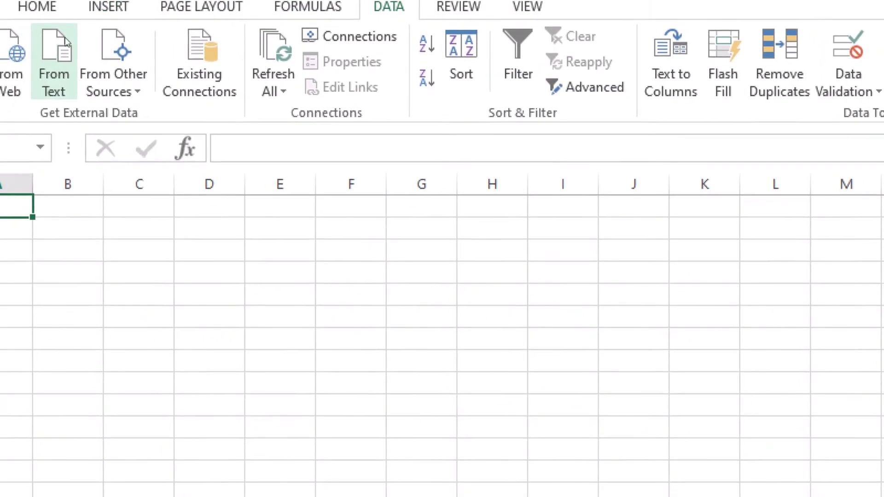
click(58, 45)
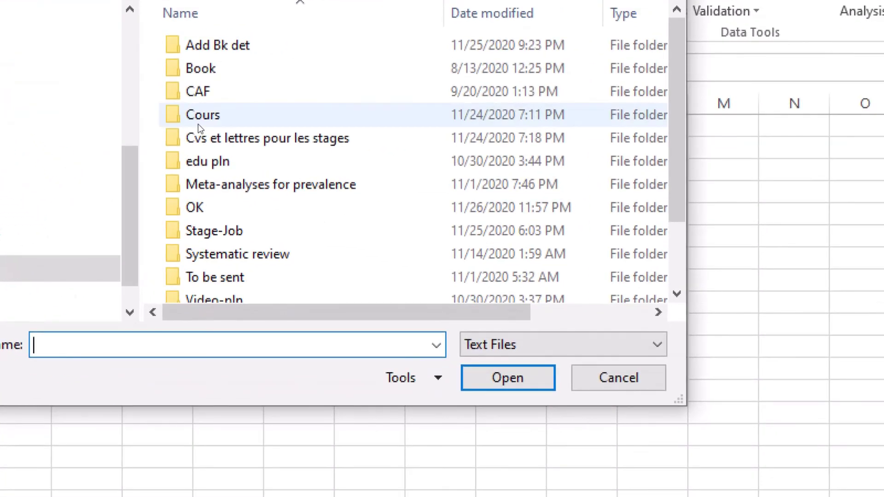
scroll(324, 186, down, 1)
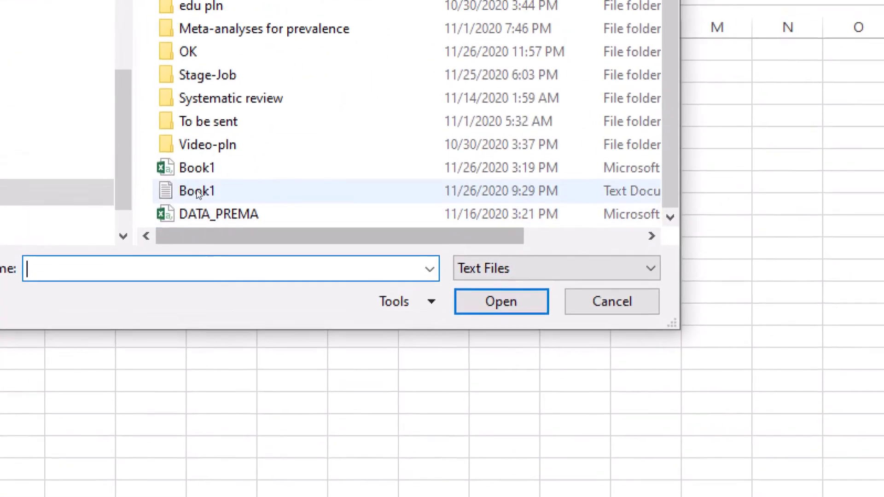
click(195, 256)
click(501, 308)
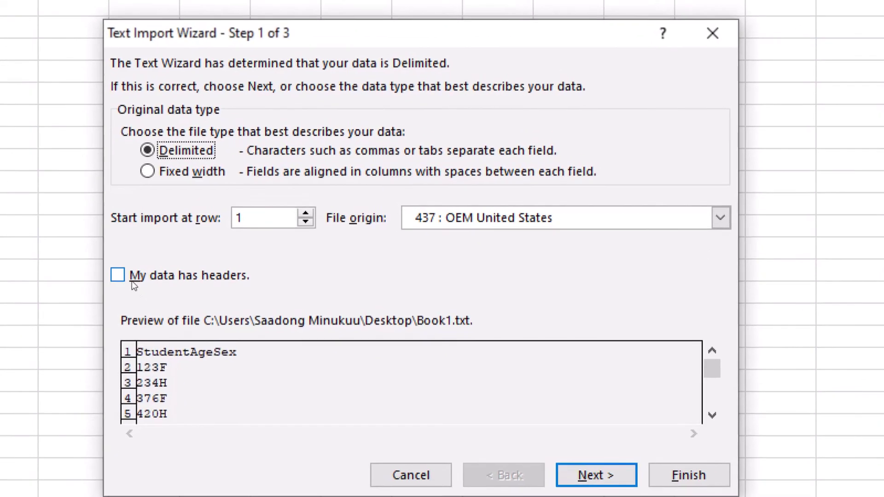
Step: Mark the delimited data as having headers and finish the import with the default delimiter, placing the data in the existing worksheet at cell A1
click(132, 281)
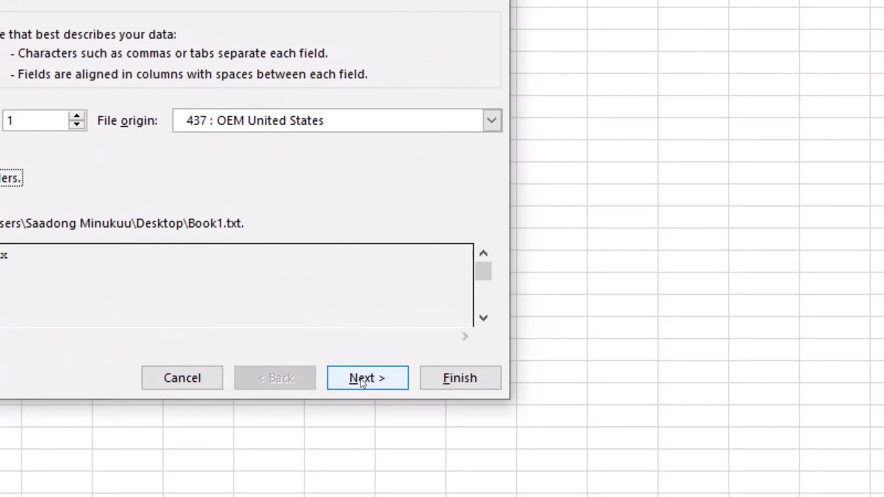
click(399, 362)
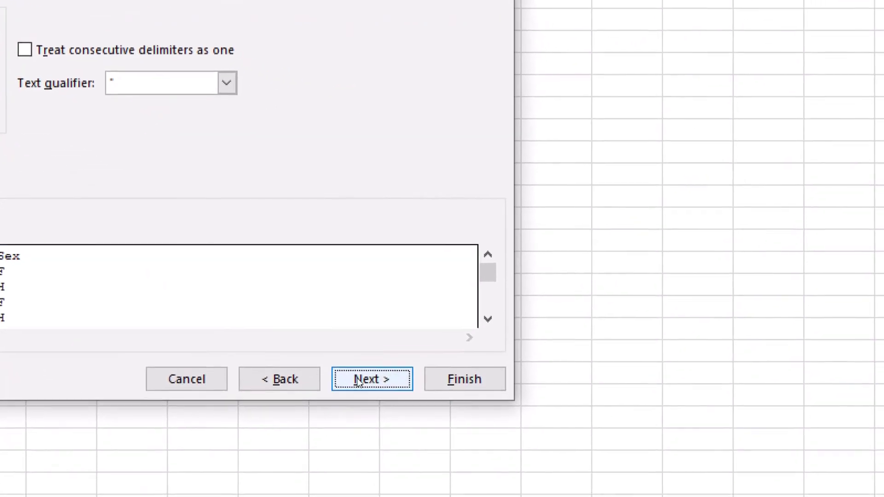
click(465, 379)
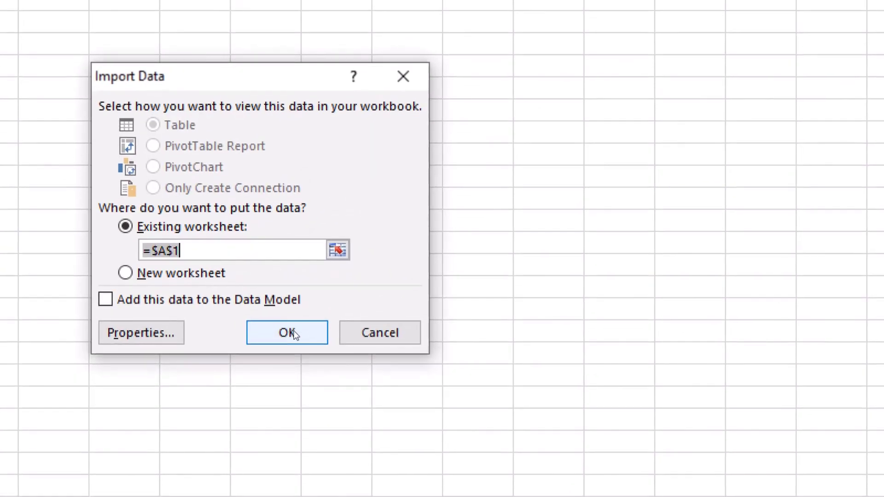
click(288, 334)
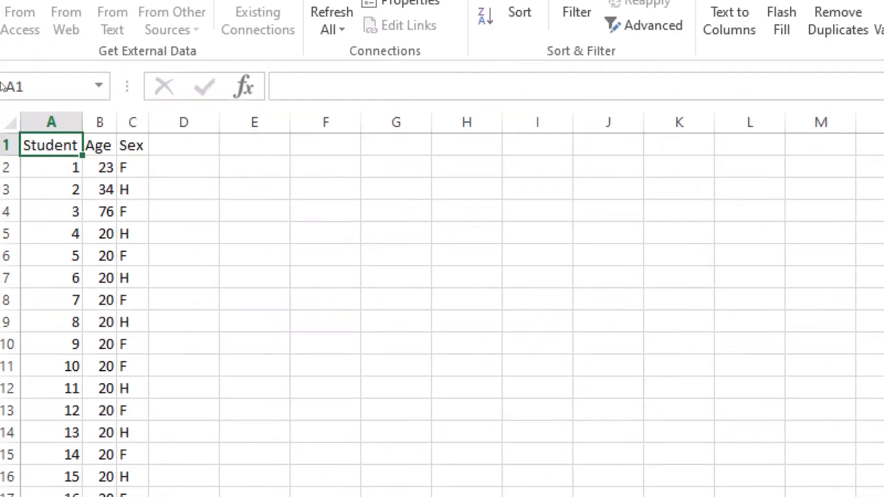